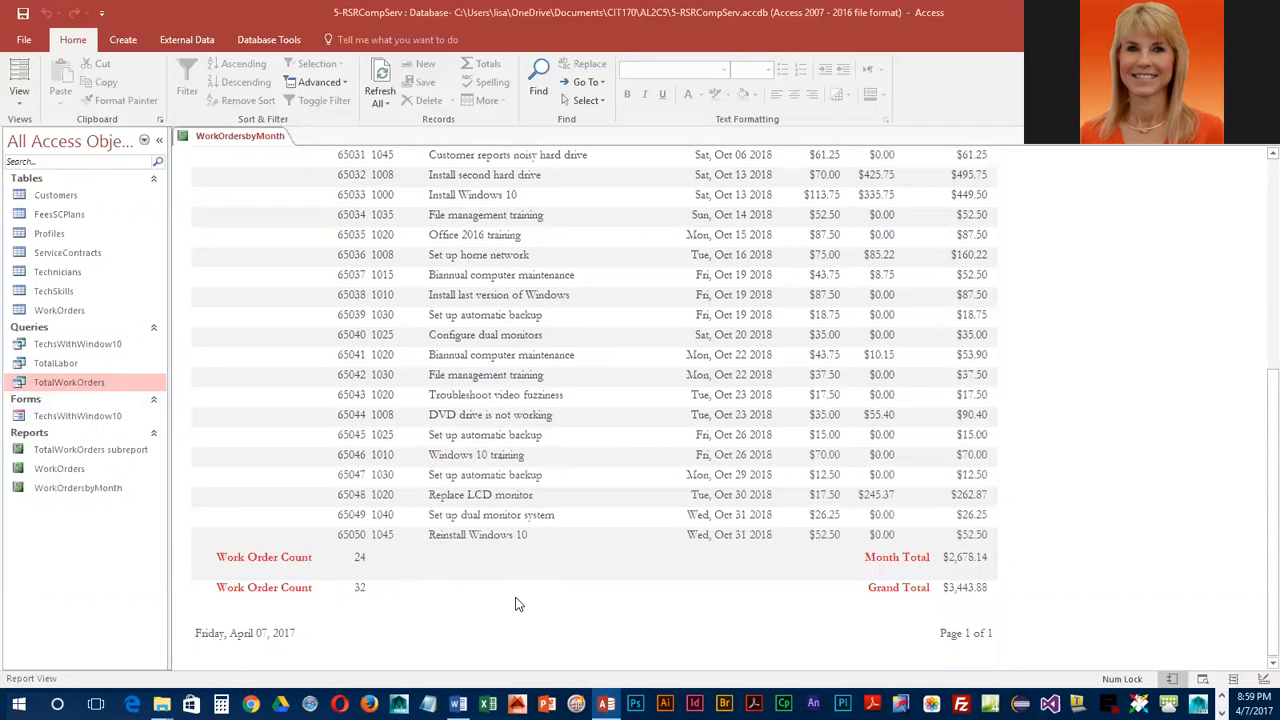
Step: Look over the WorkOrdersbyMonth report and switch it to Design View
{"action": "scroll", "coordinate": [420, 447], "scroll_direction": "up", "scroll_amount": 10}
{"action": "scroll", "coordinate": [420, 447], "scroll_direction": "down", "scroll_amount": 10}
{"action": "left_click", "coordinate": [19, 100]}
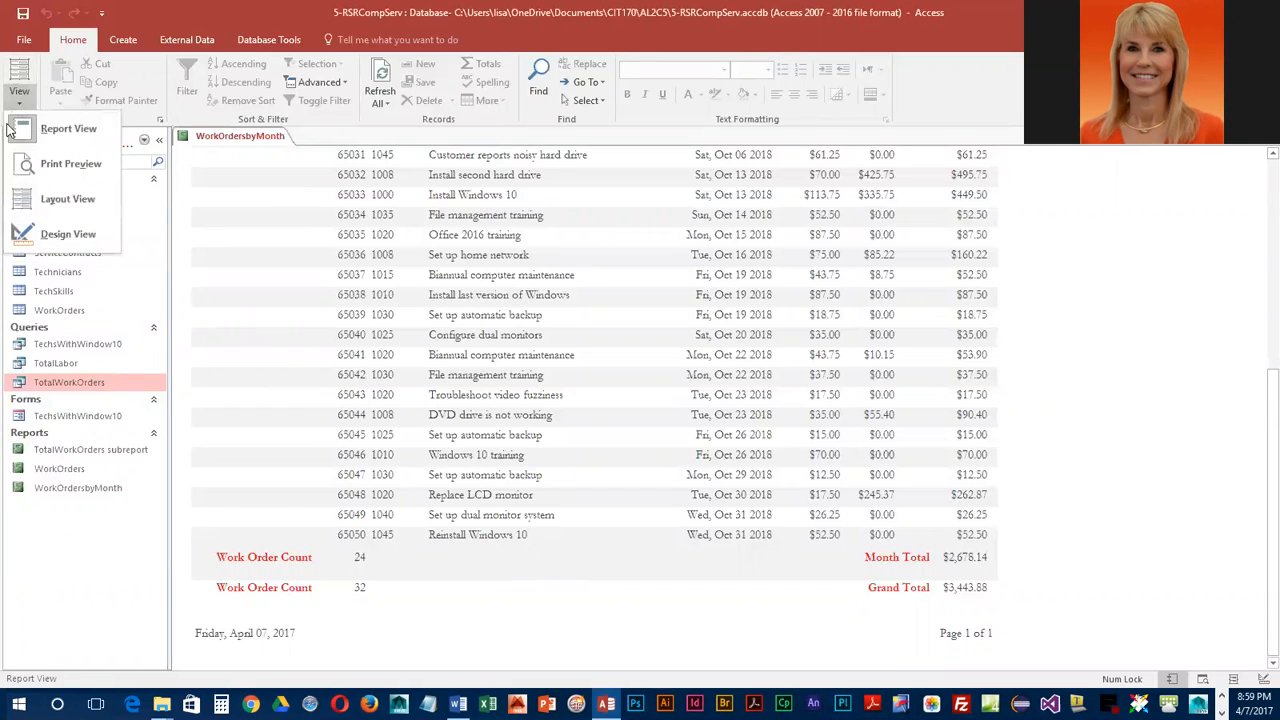
{"action": "left_click", "coordinate": [60, 234]}
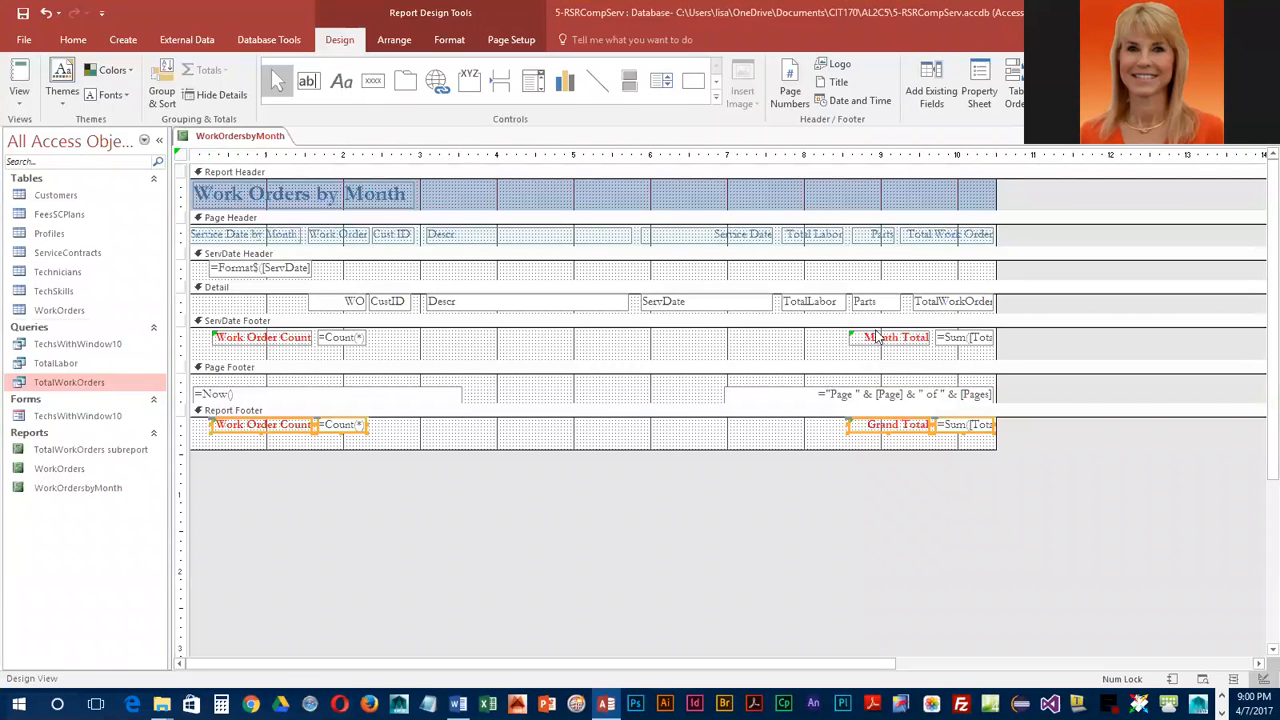
Step: Rename the month total's Sum text box in the ServDate Footer as MonthlyTotal through its properties
{"action": "left_click", "coordinate": [950, 342]}
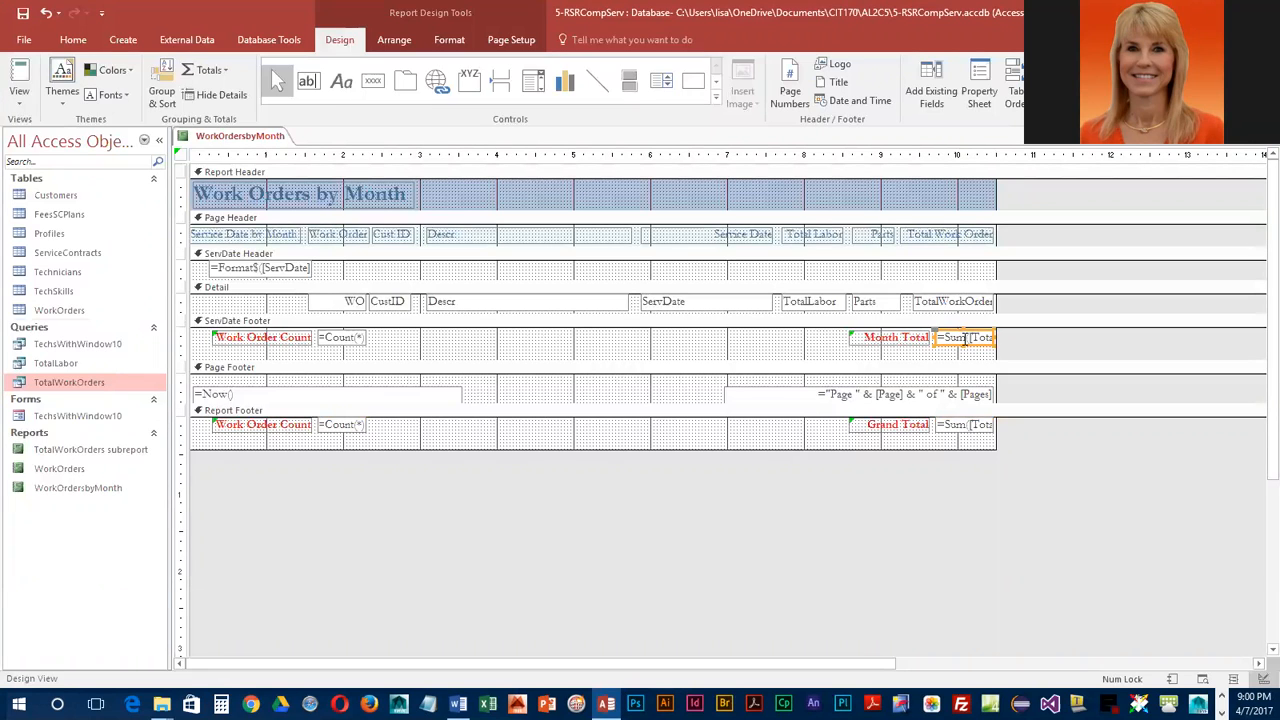
{"action": "left_click", "coordinate": [979, 82]}
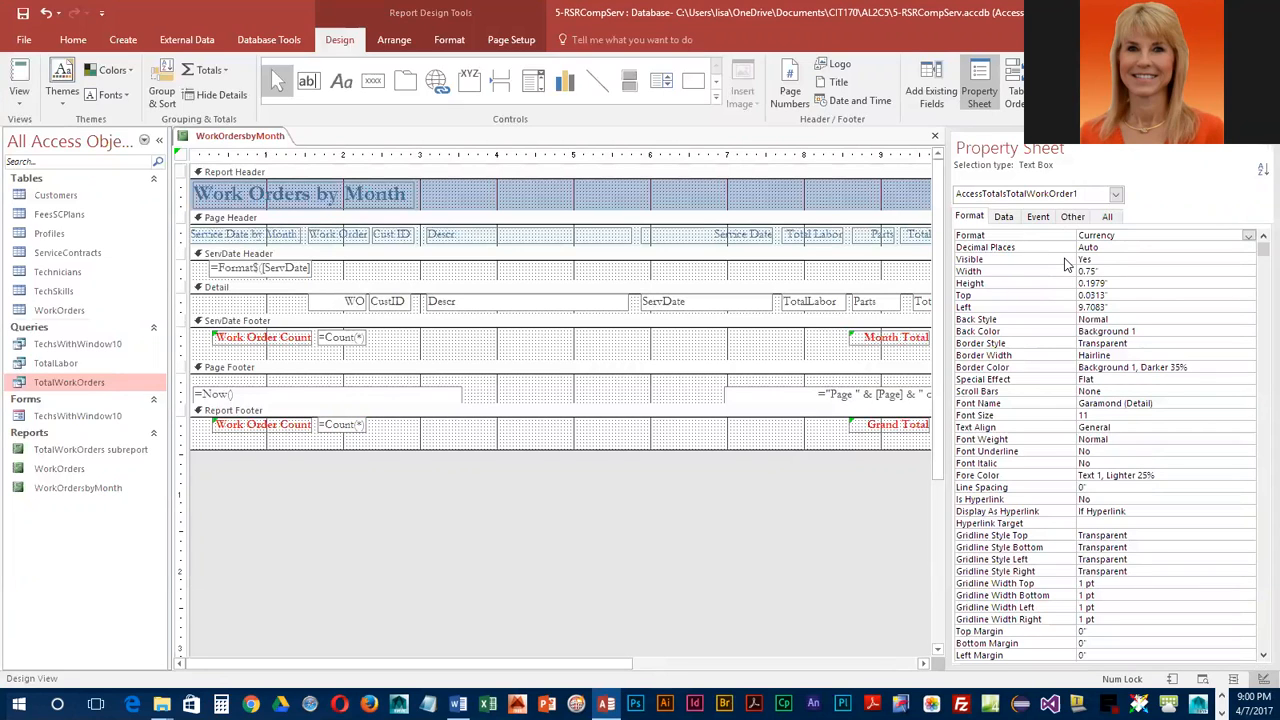
{"action": "left_click", "coordinate": [1078, 196]}
{"action": "left_click", "coordinate": [1076, 210]}
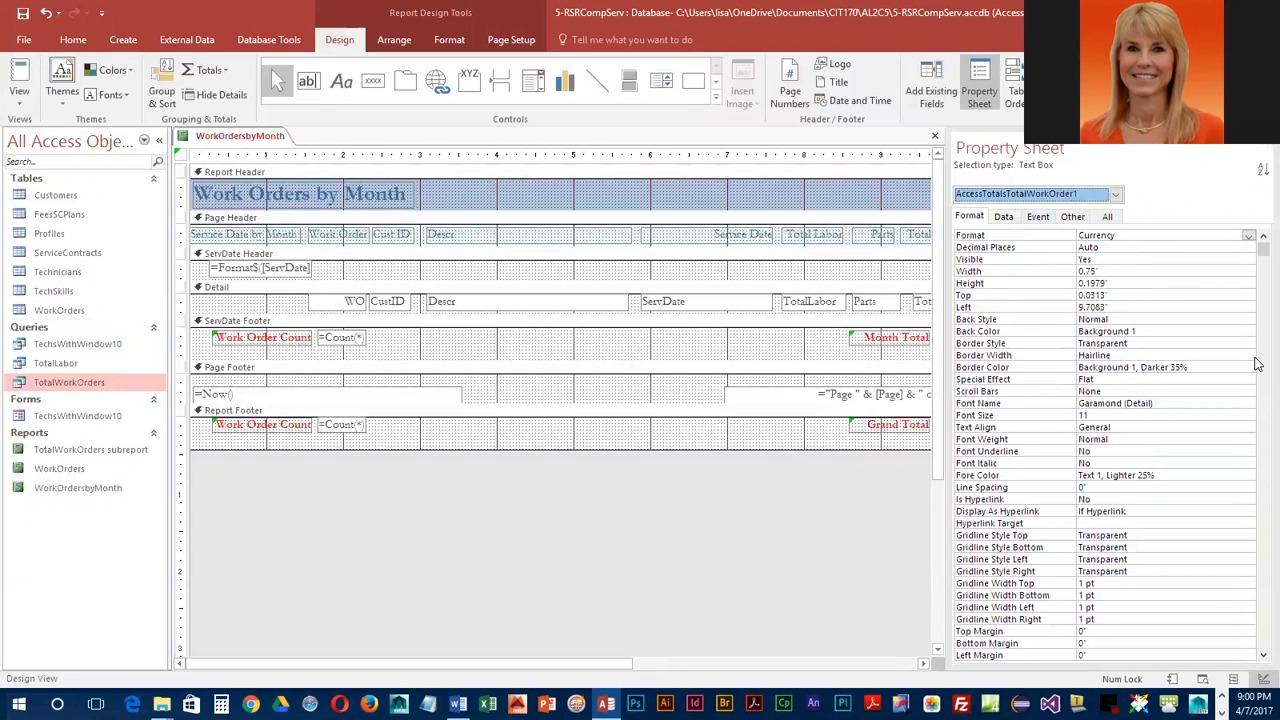
{"action": "left_click", "coordinate": [1072, 216]}
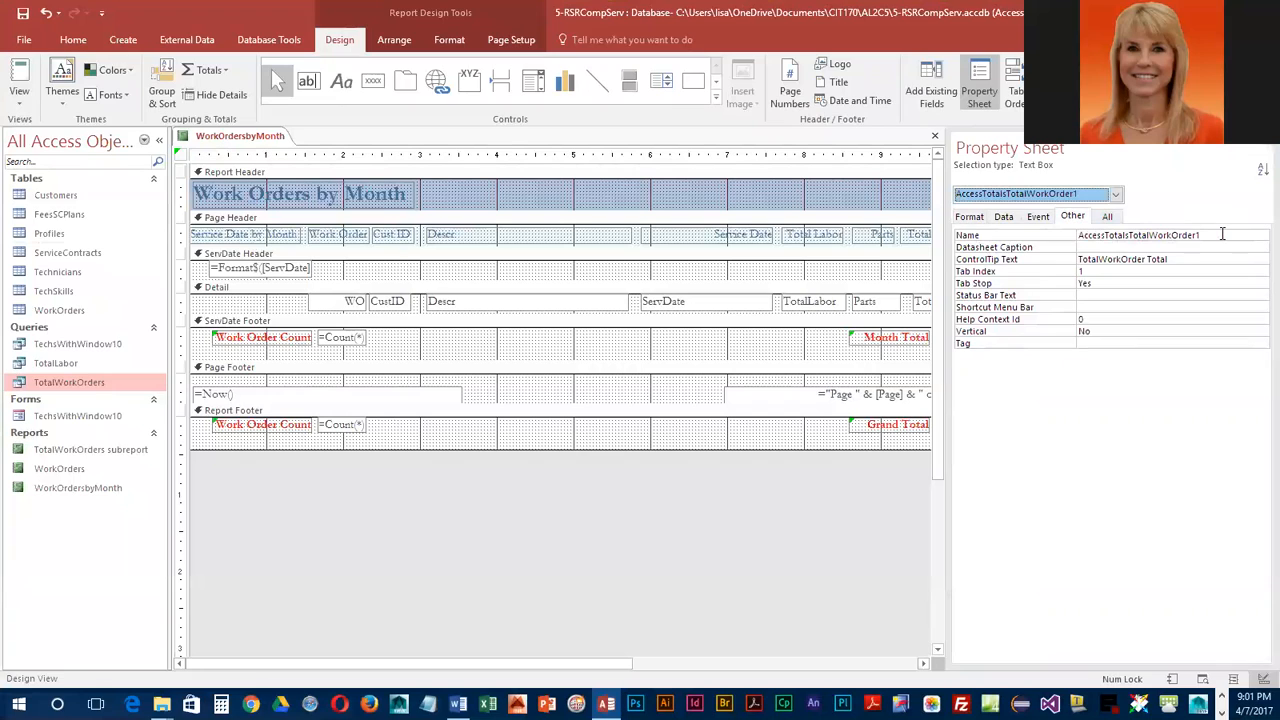
{"action": "left_click", "coordinate": [1045, 235]}
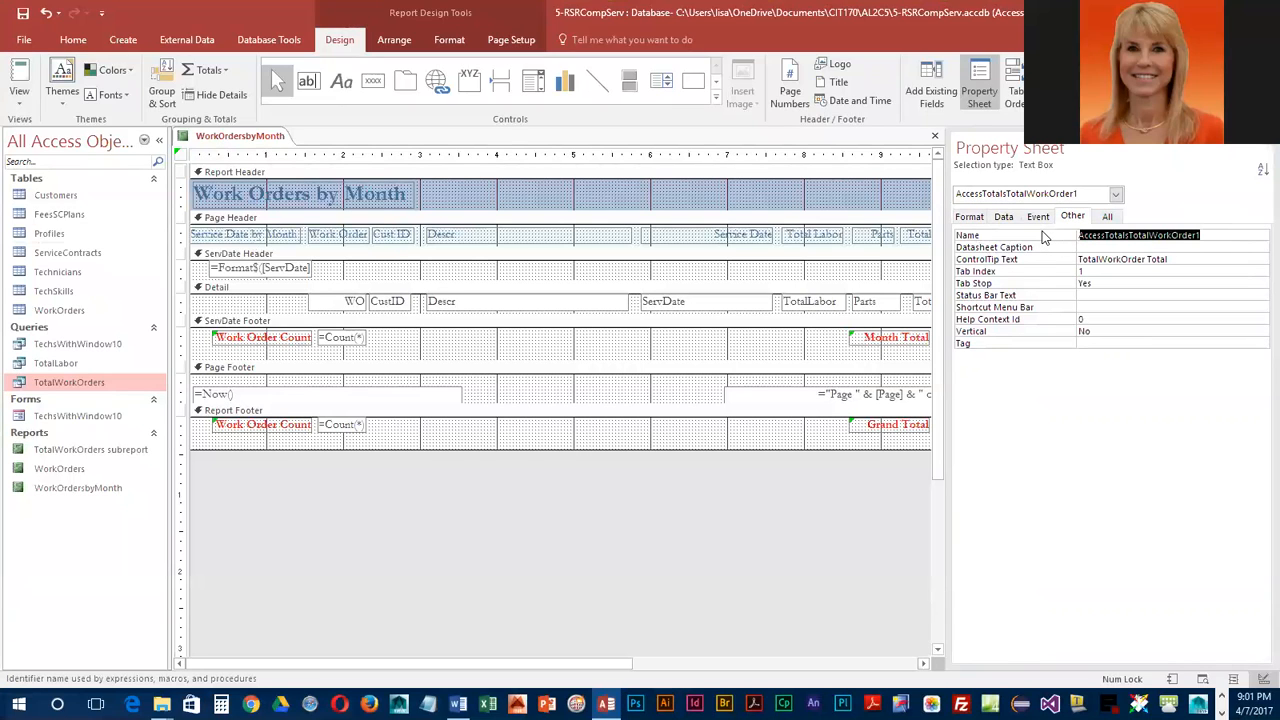
{"action": "type", "text": "MOnthly"}
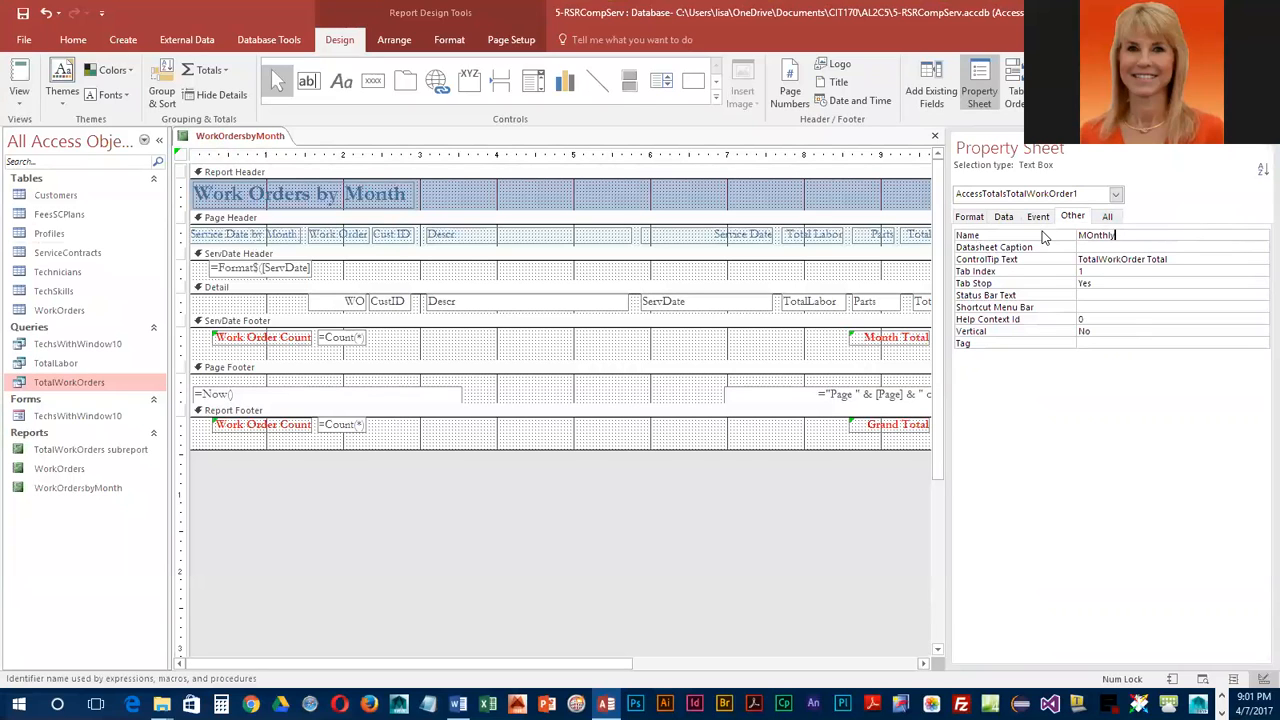
{"action": "key", "text": "BackSpace"}
{"action": "key", "text": "BackSpace"}
{"action": "key", "text": "BackSpace"}
{"action": "key", "text": "BackSpace"}
{"action": "type", "text": "onthlyTotal"}
{"action": "left_click", "coordinate": [1268, 147]}
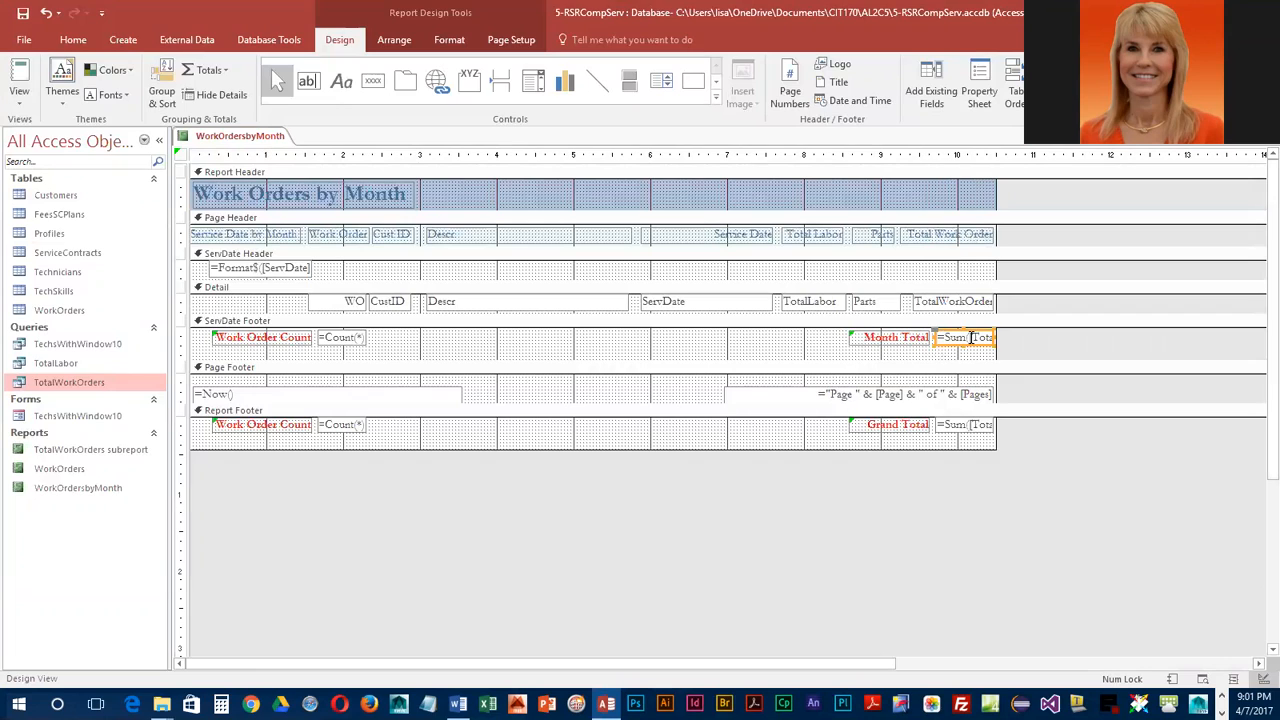
Step: Add a text box in the middle of the Report Footer and enter the expression =[MonthlyTotal]*1.1
{"action": "left_click", "coordinate": [310, 84]}
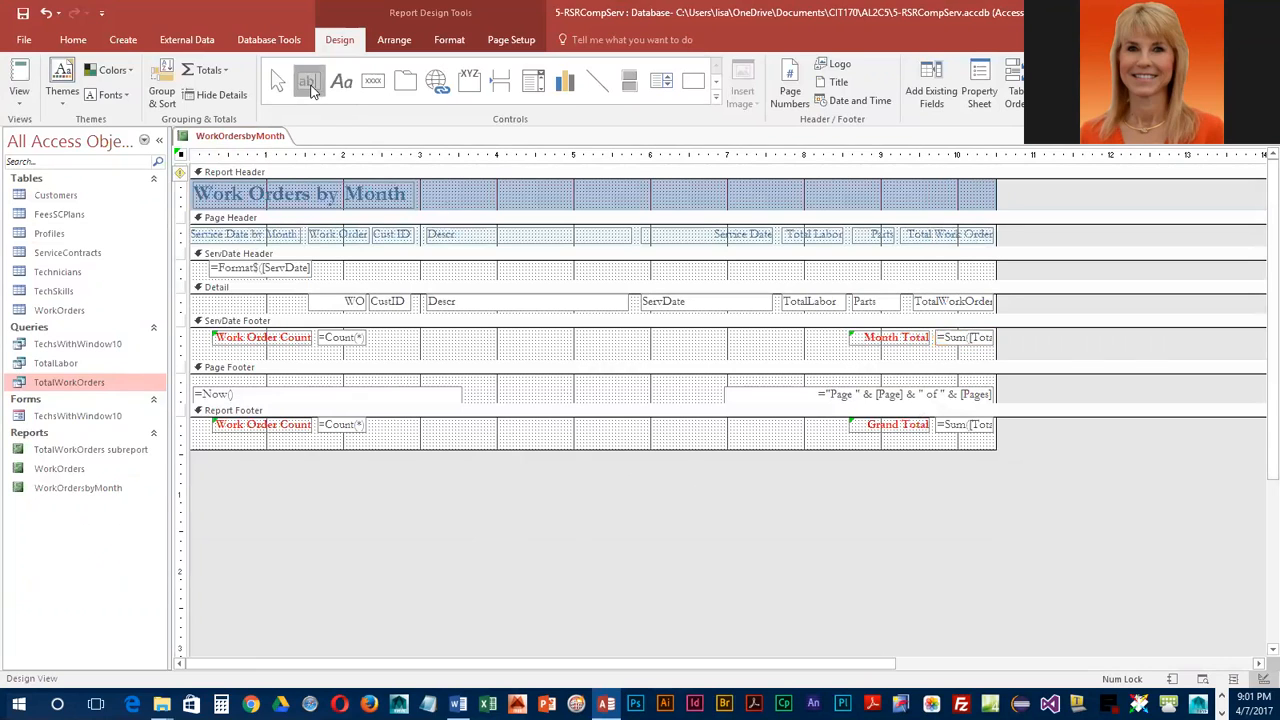
{"action": "left_click", "coordinate": [575, 421]}
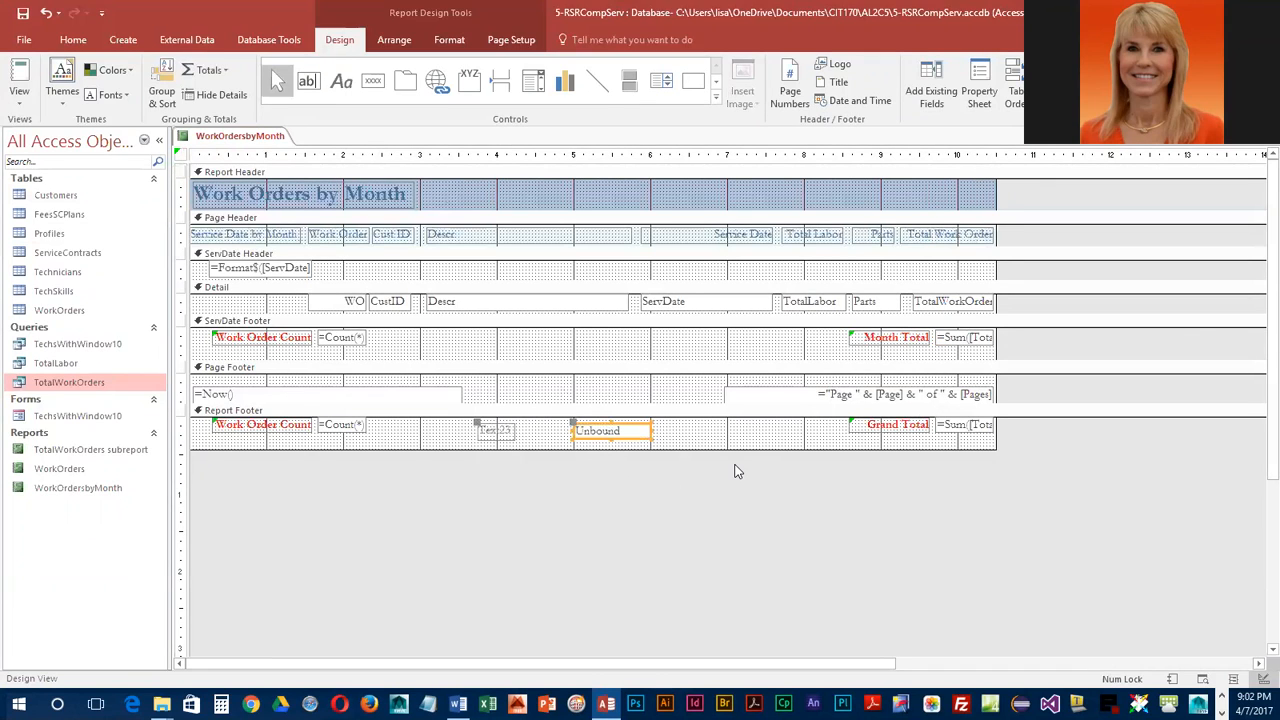
{"action": "left_click", "coordinate": [612, 432]}
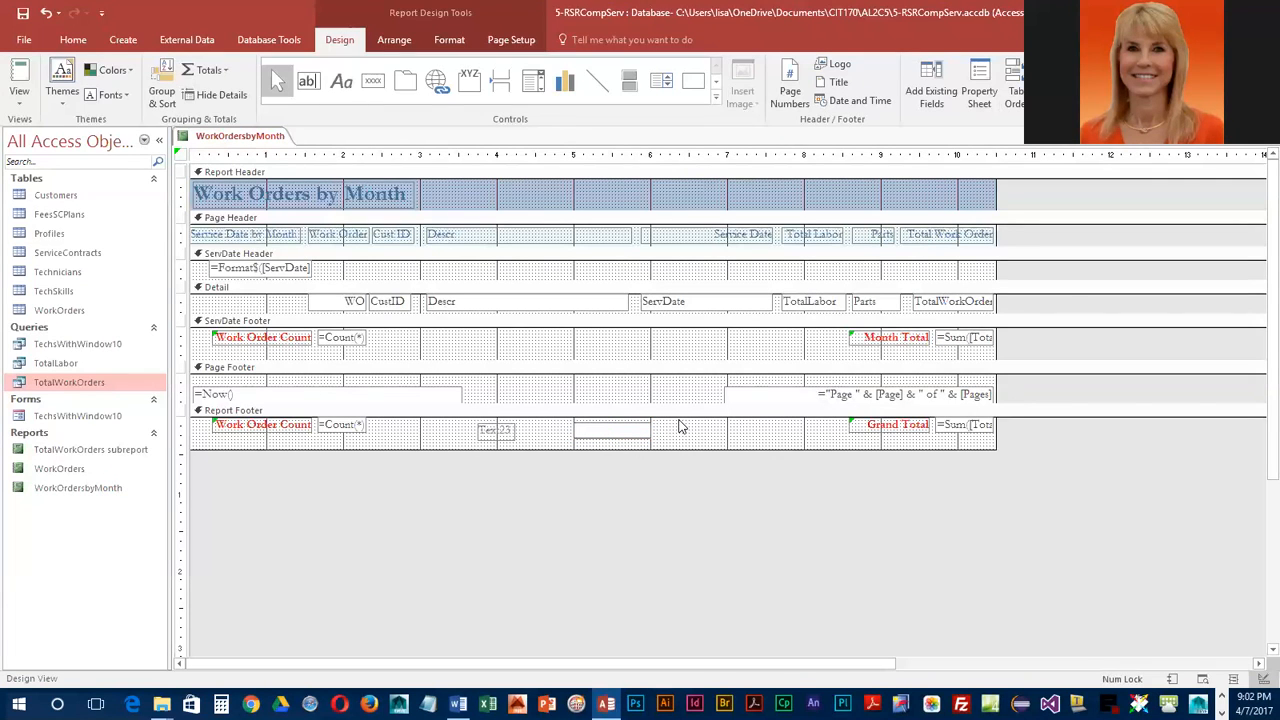
{"action": "type", "text": "="}
{"action": "type", "text": "[M"}
{"action": "type", "text": "onthly"}
{"action": "type", "text": "Total"}
{"action": "type", "text": "]"}
{"action": "type", "text": "*1.1"}
{"action": "key", "text": "Return"}
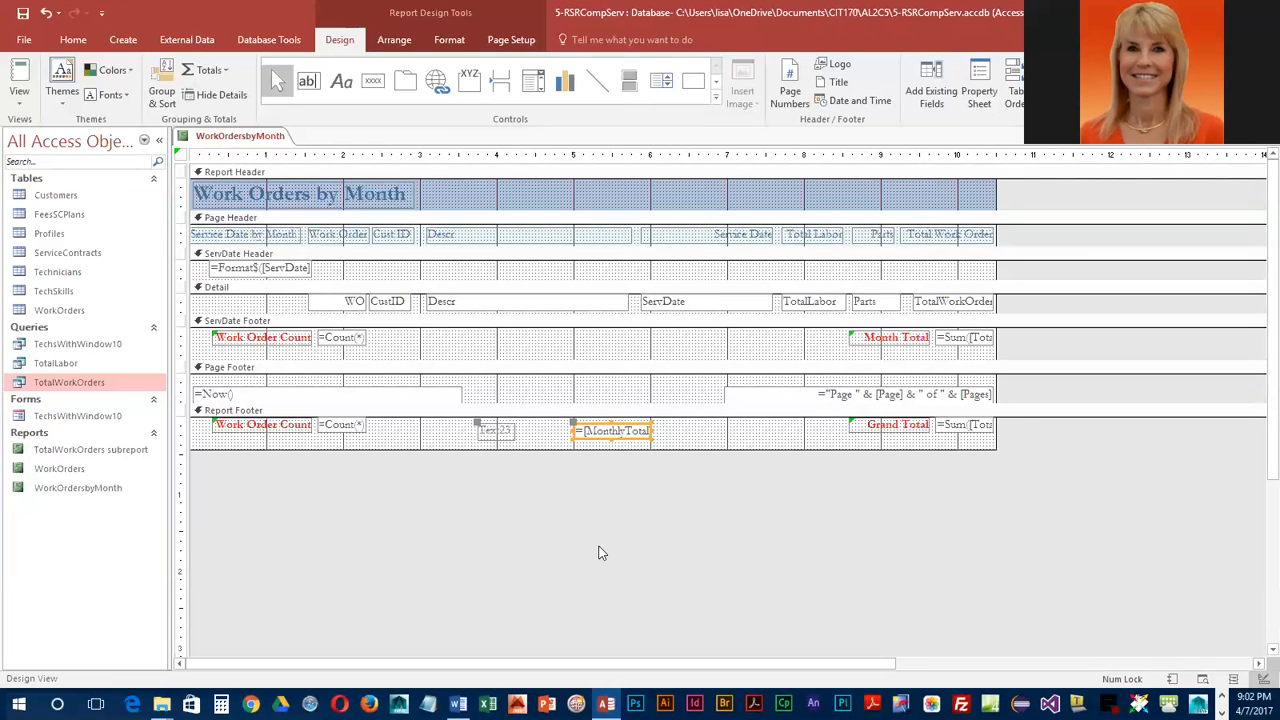
Step: Change the new text box's label in the Report Footer to read November's Projected Total
{"action": "left_click", "coordinate": [497, 432]}
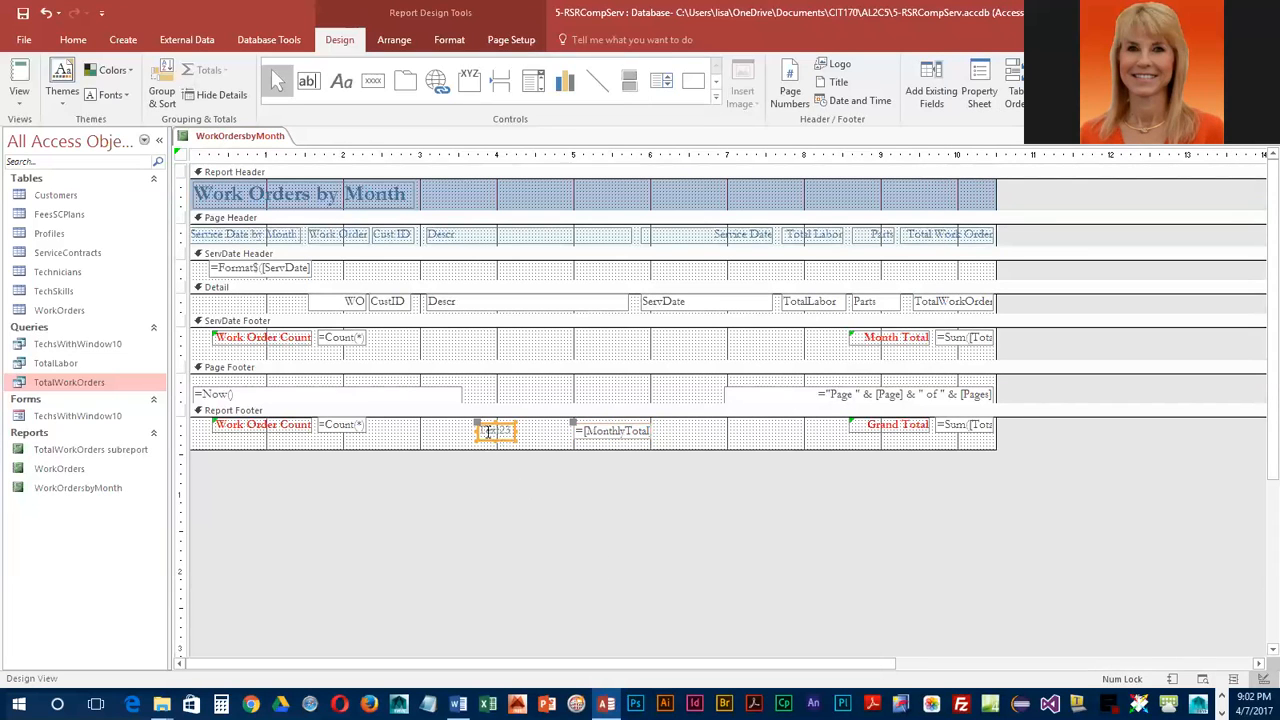
{"action": "left_click_drag", "start_coordinate": [481, 430], "coordinate": [516, 428]}
{"action": "left_click", "coordinate": [588, 490]}
{"action": "type", "text": "NO-ember's Projec"}
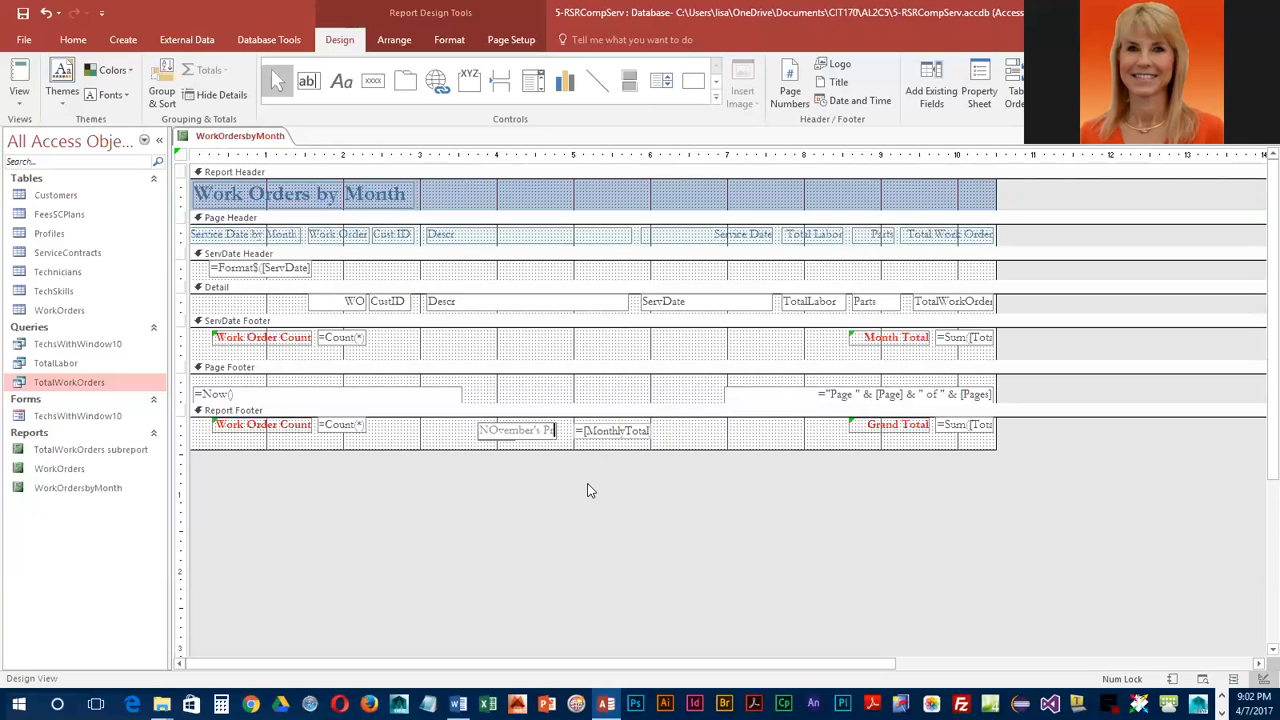
{"action": "type", "text": "ted Total"}
{"action": "key", "text": "Return"}
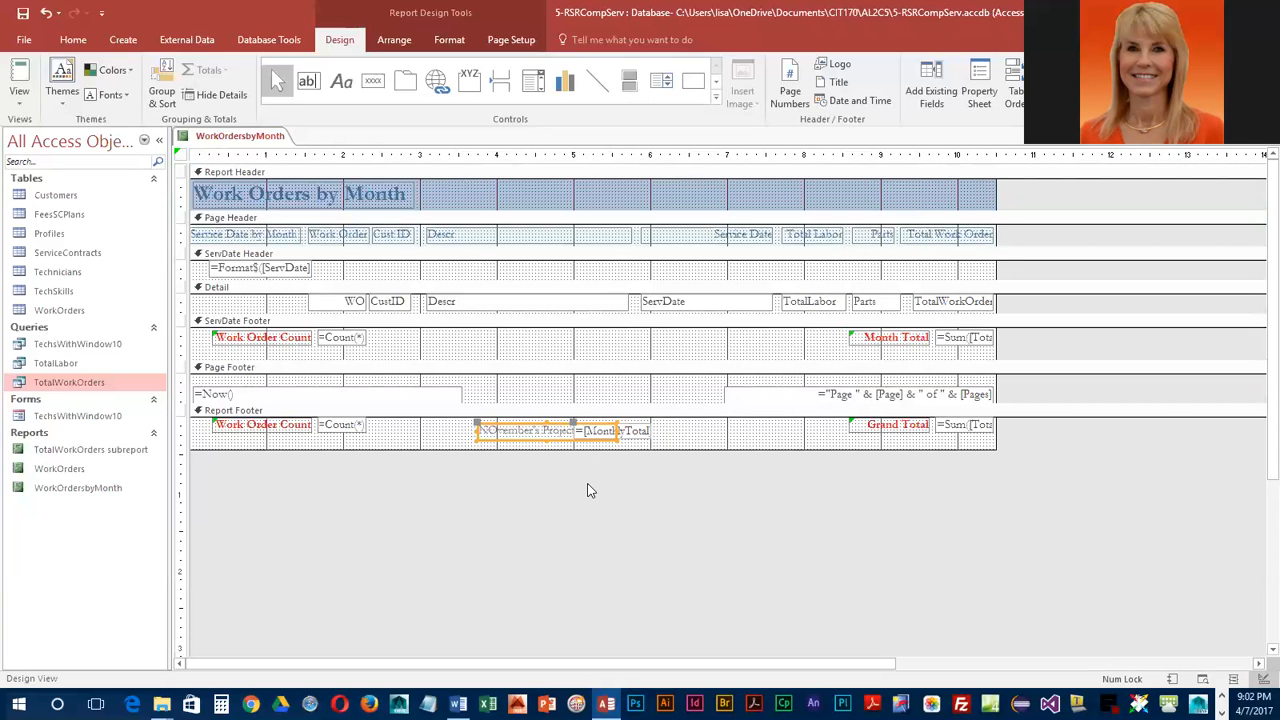
{"action": "left_click", "coordinate": [484, 430]}
{"action": "left_click_drag", "start_coordinate": [488, 430], "coordinate": [498, 430]}
{"action": "type", "text": "otal"}
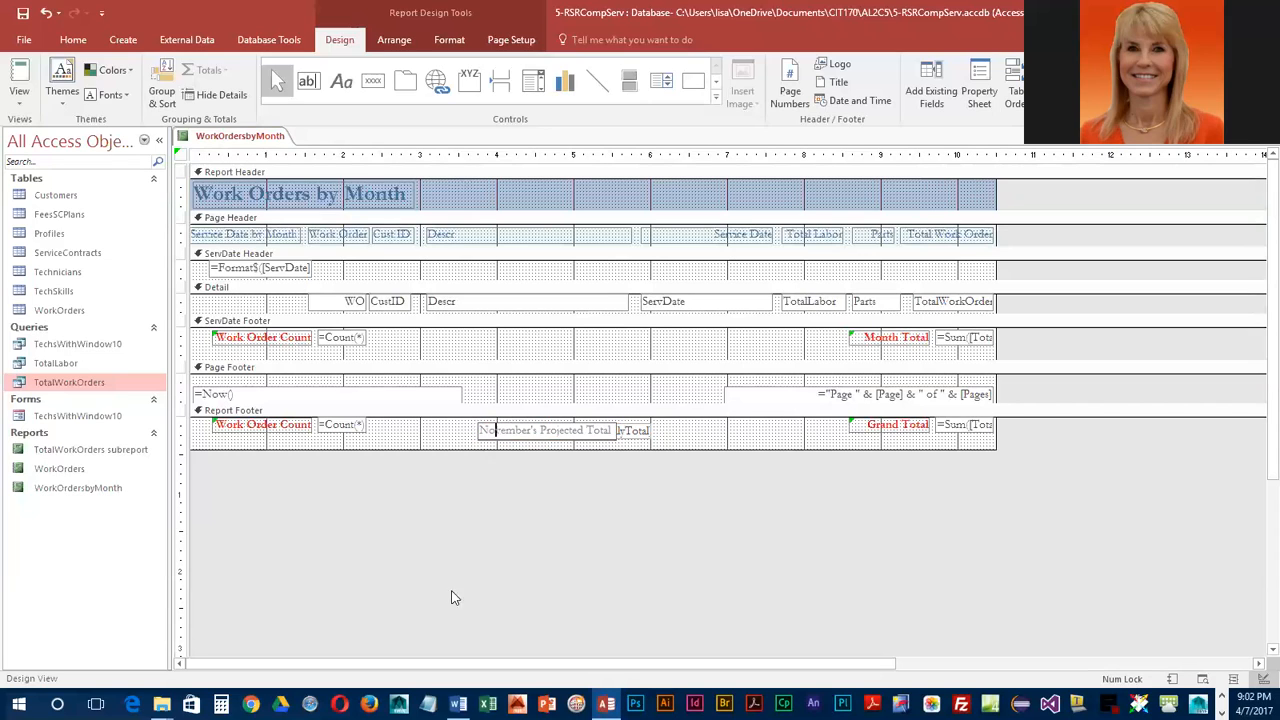
{"action": "key", "text": "Return"}
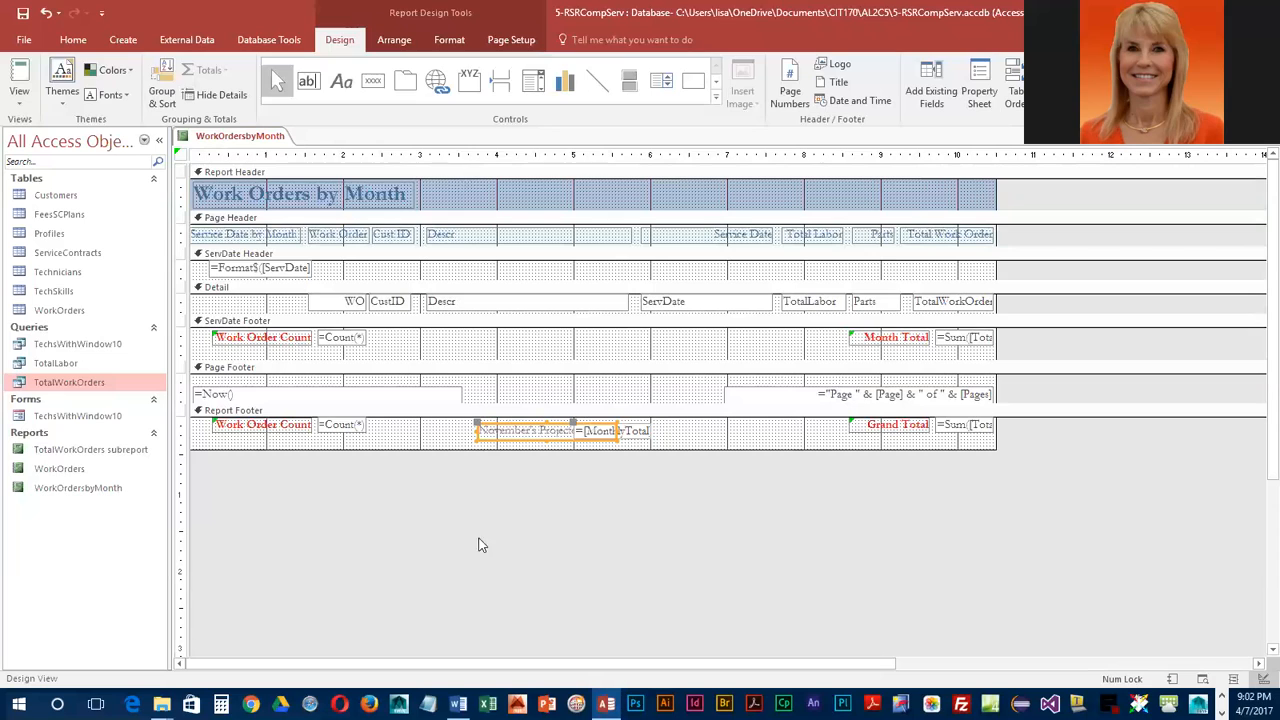
Step: Move the projected total label left and its text box right so they sit side by side, level with the other Report Footer controls
{"action": "left_click_drag", "start_coordinate": [480, 428], "coordinate": [449, 420]}
{"action": "left_click", "coordinate": [630, 438]}
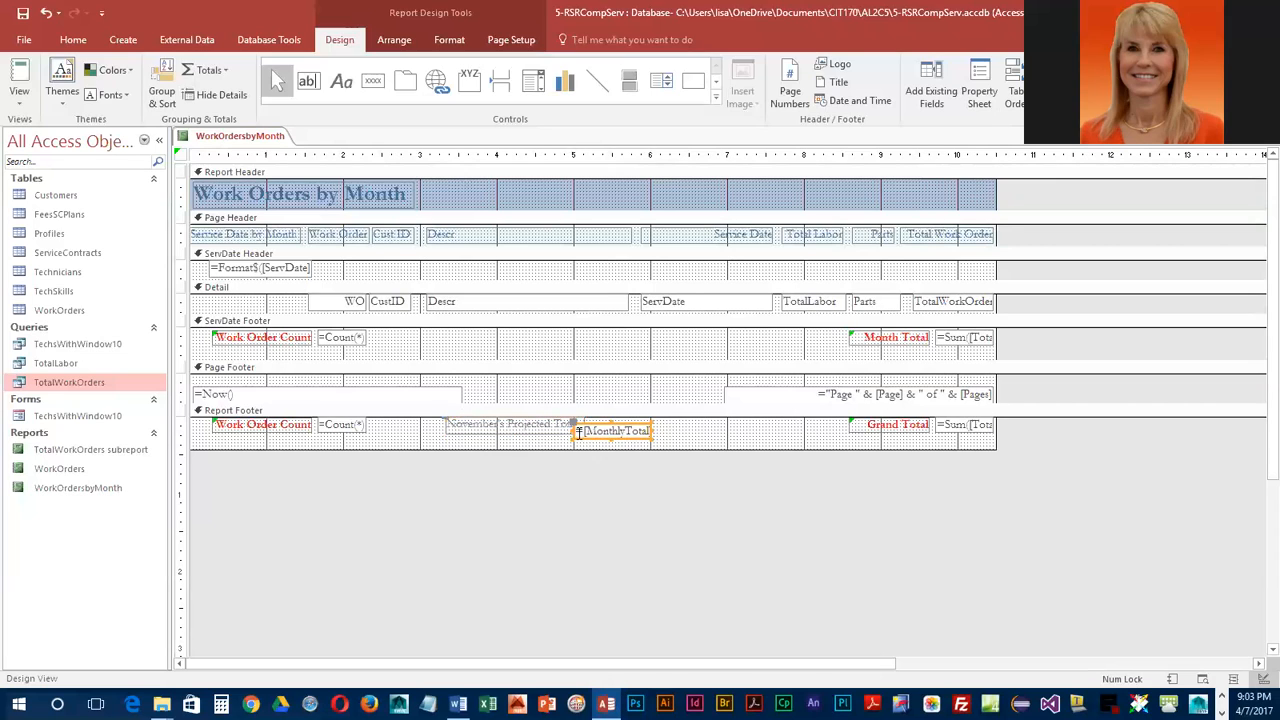
{"action": "left_click_drag", "start_coordinate": [574, 427], "coordinate": [591, 427]}
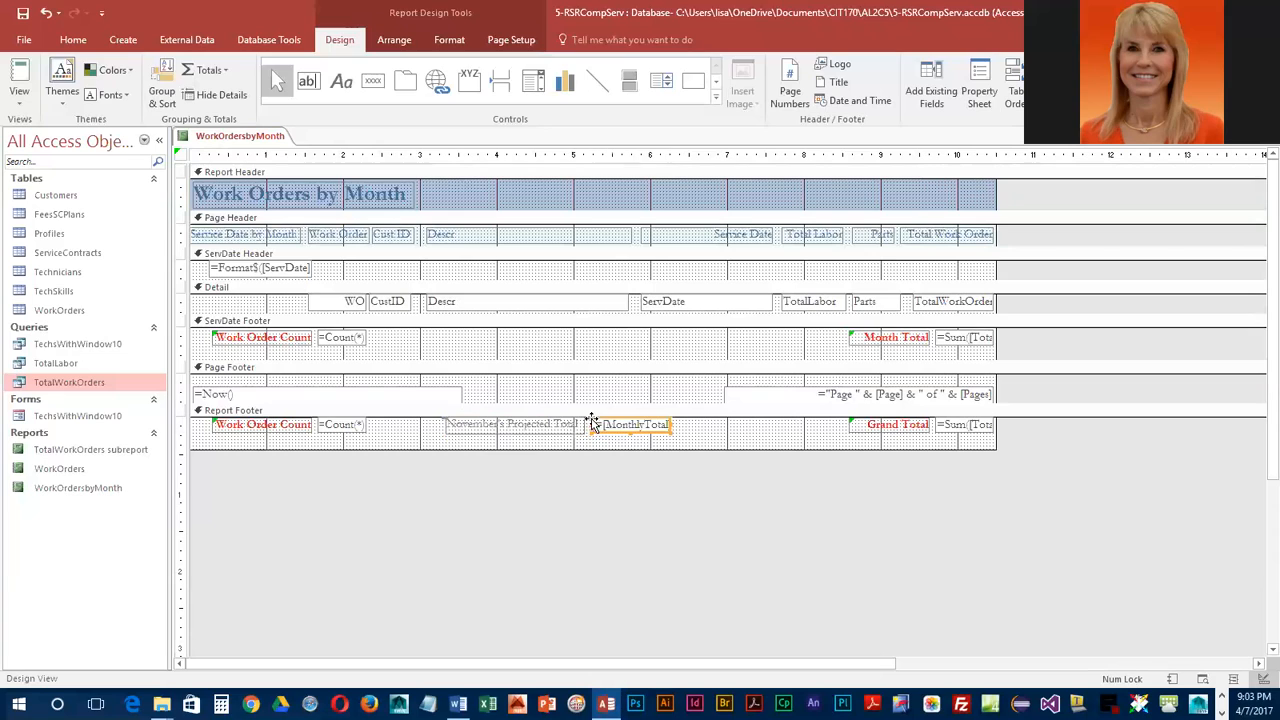
Step: Format the November's Projected Total label as bold, red and right-aligned
{"action": "left_click", "coordinate": [518, 428]}
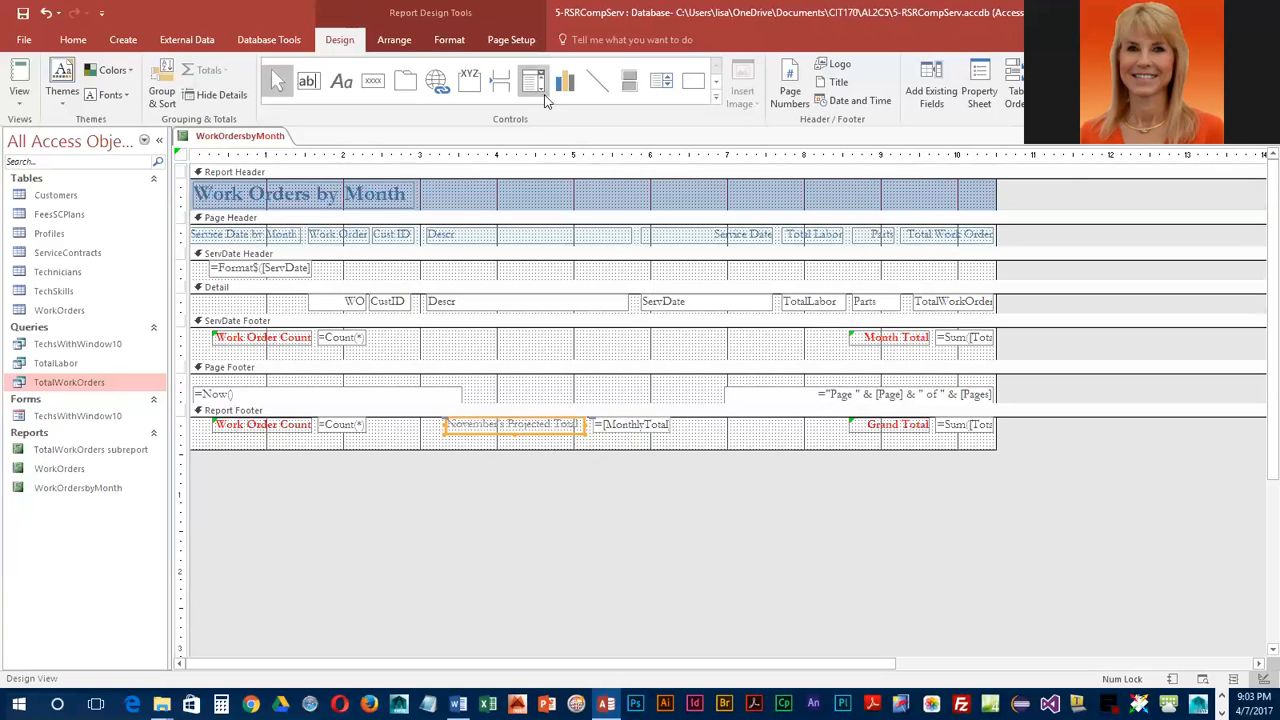
{"action": "left_click", "coordinate": [458, 44]}
{"action": "left_click", "coordinate": [113, 95]}
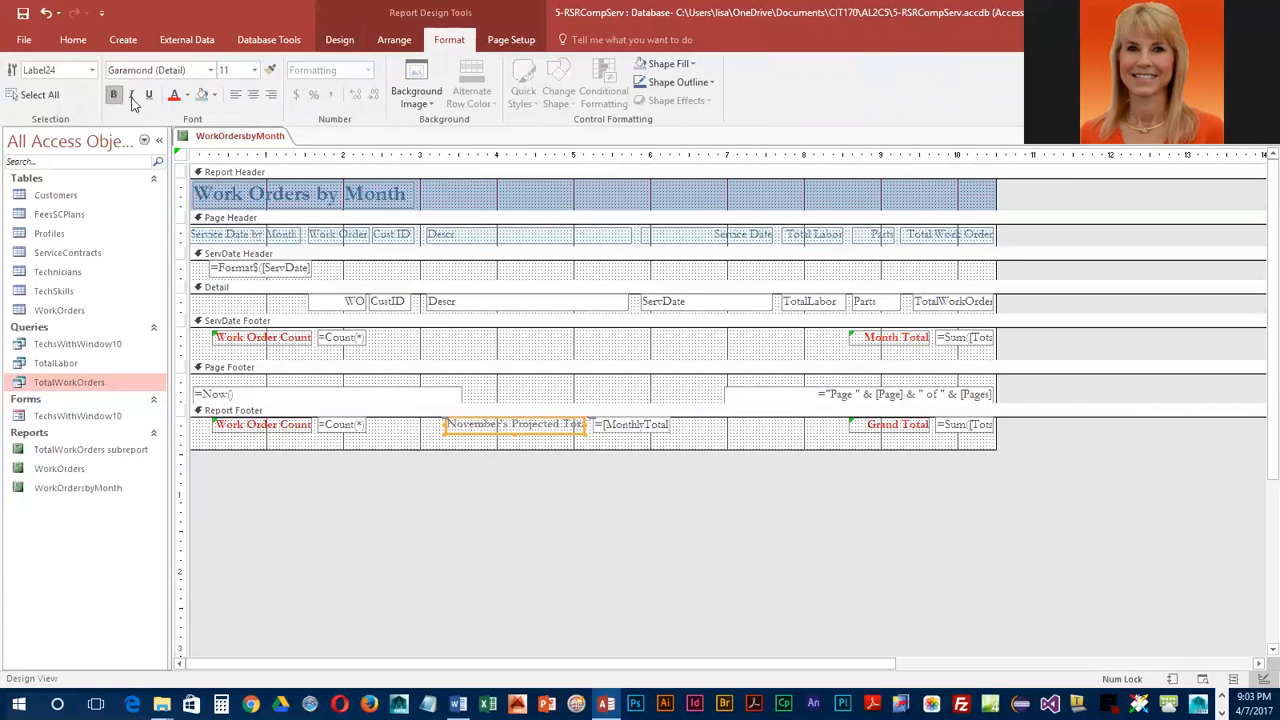
{"action": "left_click", "coordinate": [174, 95]}
{"action": "left_click", "coordinate": [272, 95]}
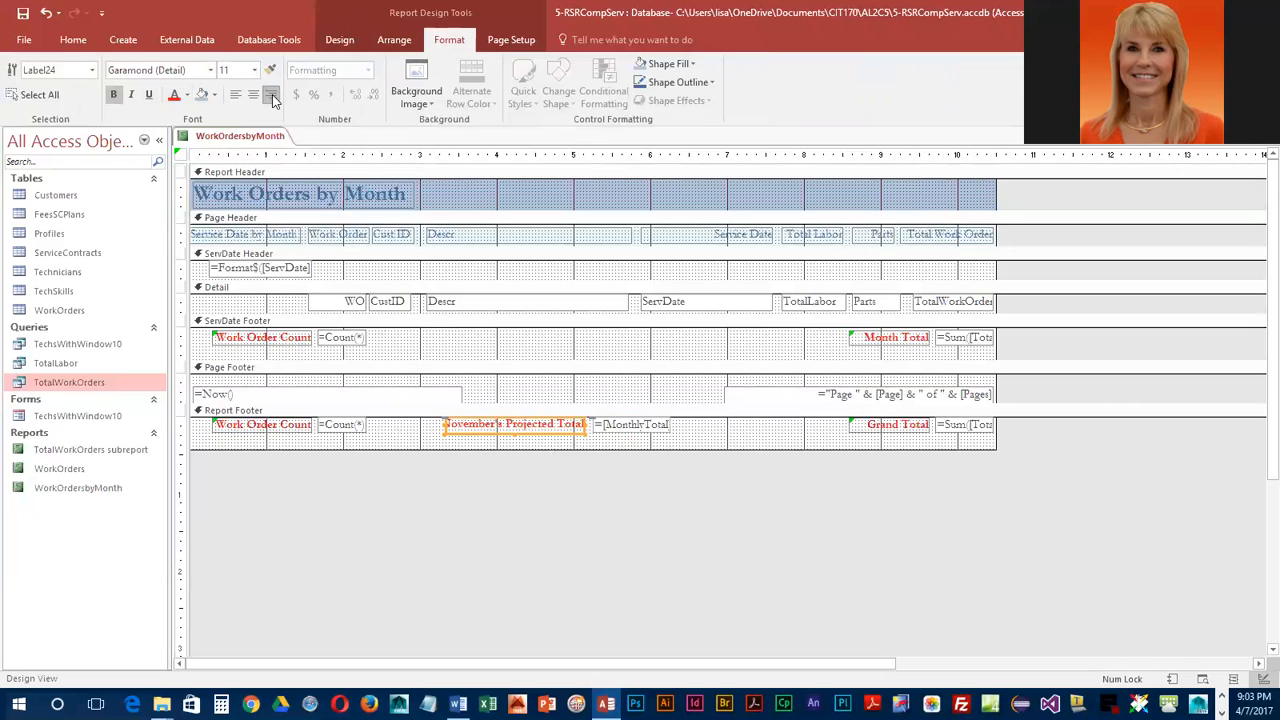
Step: Format the text box containing =[MonthlyTotal]*1.1 as bold, red and right-aligned
{"action": "left_click", "coordinate": [655, 428]}
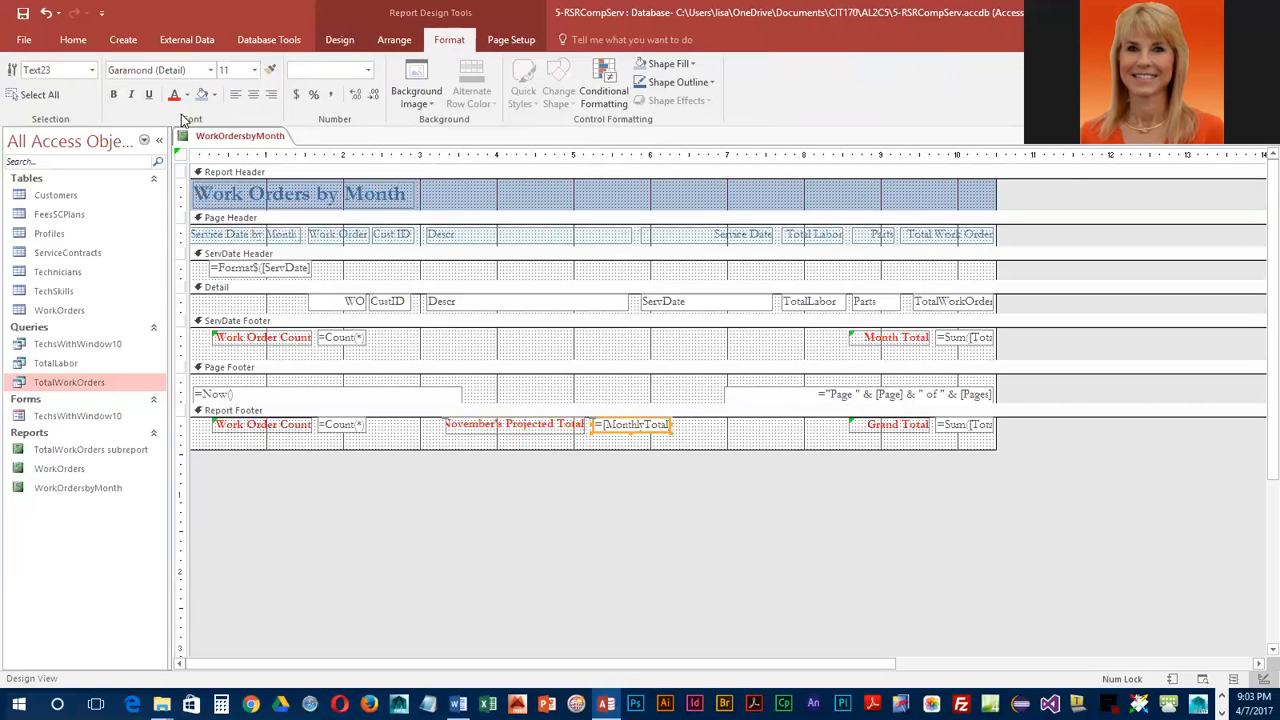
{"action": "left_click", "coordinate": [117, 95]}
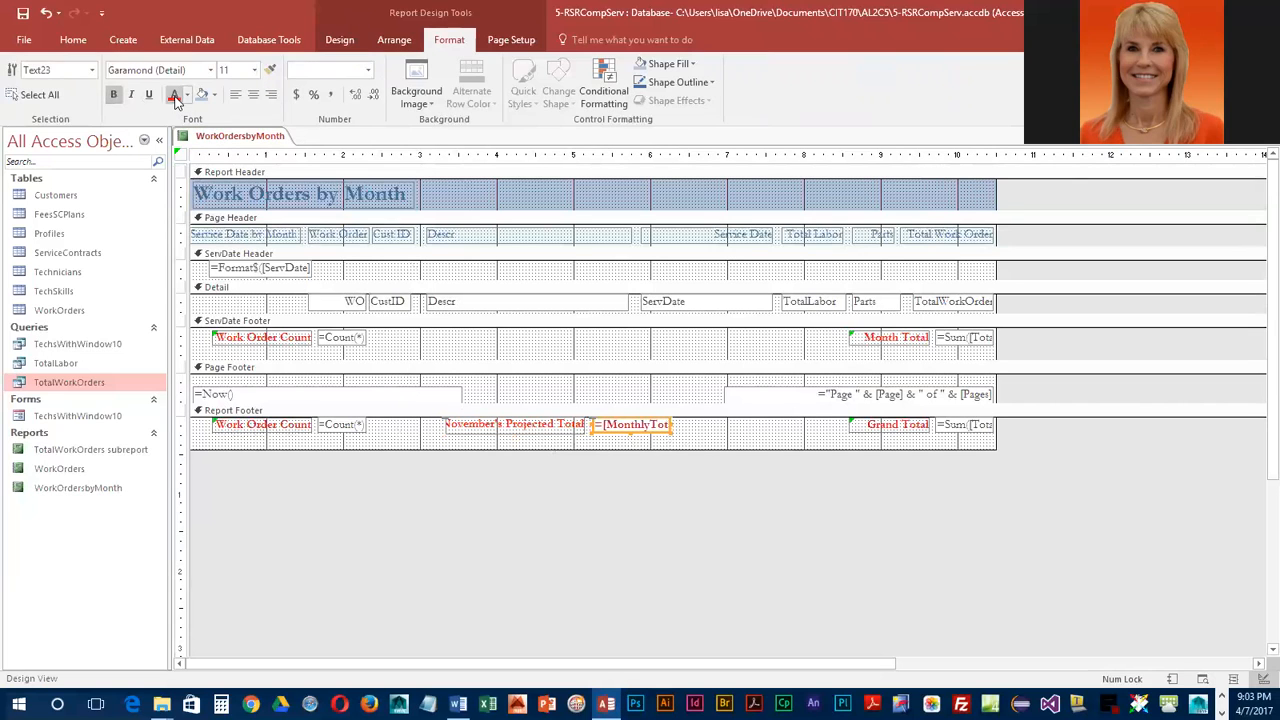
{"action": "left_click", "coordinate": [271, 94]}
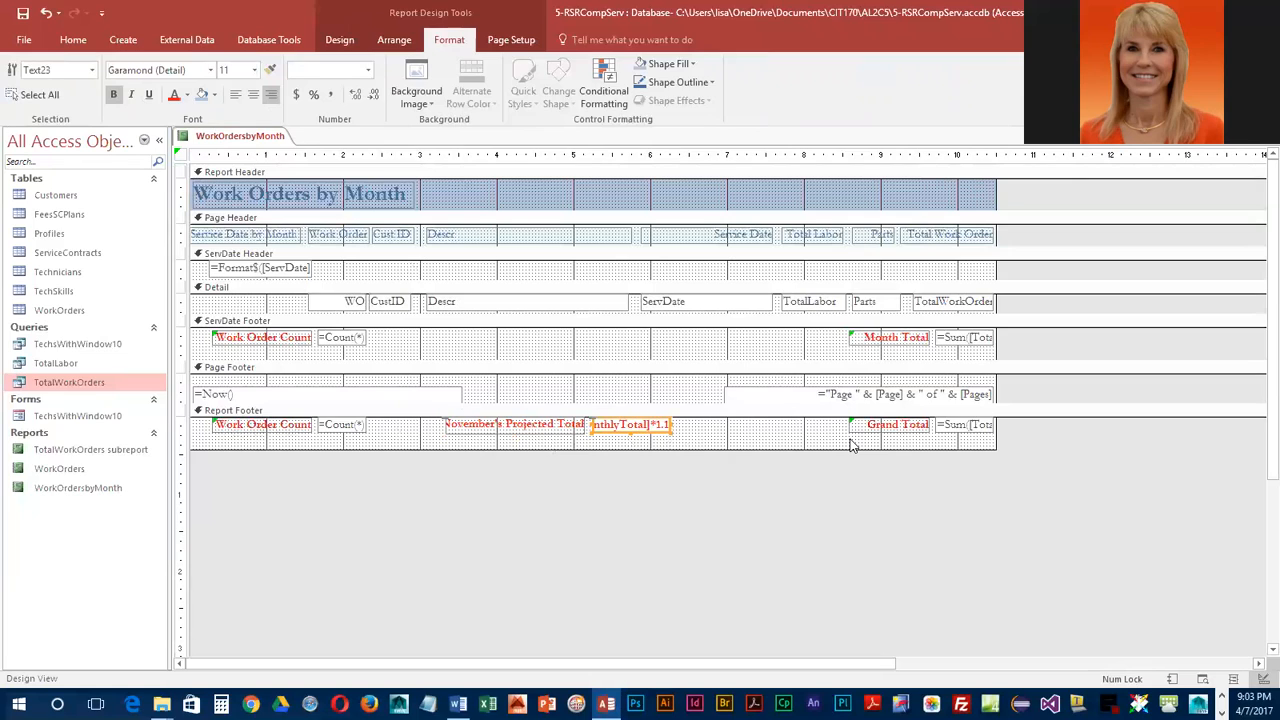
Step: Shift the projected total label and its text box together to the right, with the text box starting at about the 6-inch mark
{"action": "left_click", "coordinate": [725, 441]}
{"action": "left_click", "coordinate": [600, 428]}
{"action": "left_click_drag", "start_coordinate": [592, 424], "coordinate": [649, 423]}
{"action": "left_click", "coordinate": [770, 440]}
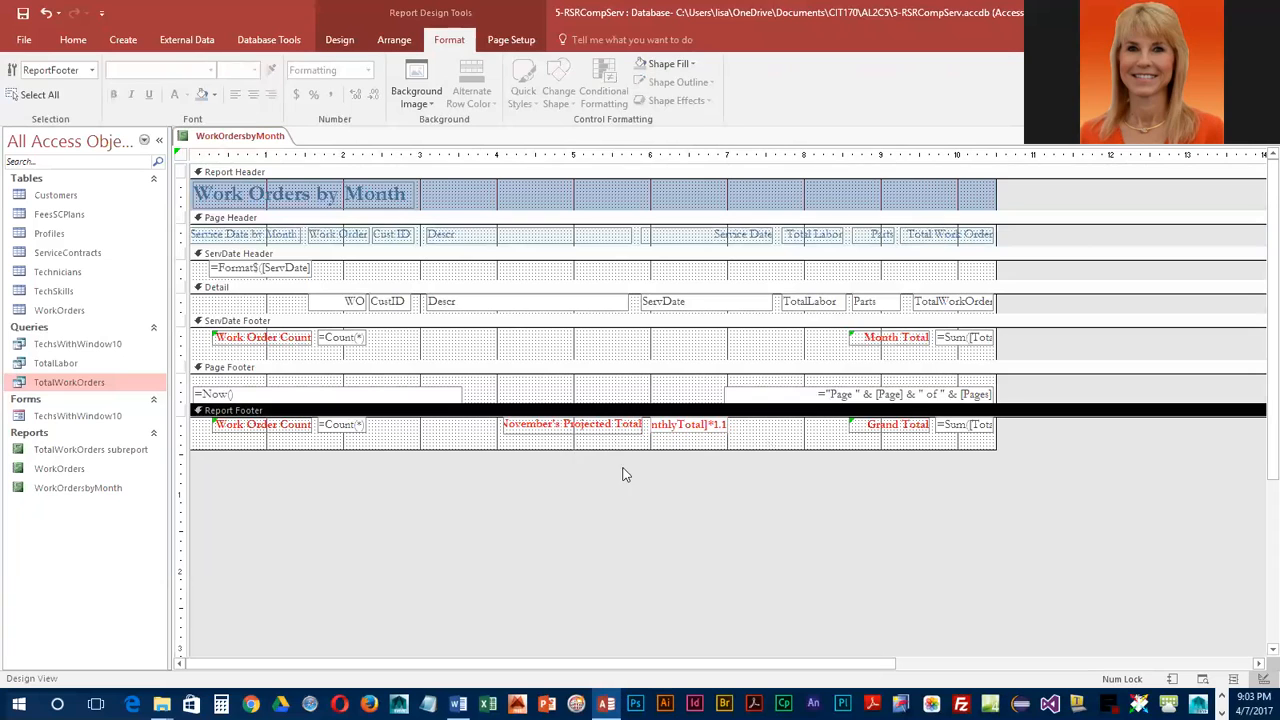
Step: Save the report and check the projected total in the report footer in Report View
{"action": "left_click", "coordinate": [688, 426]}
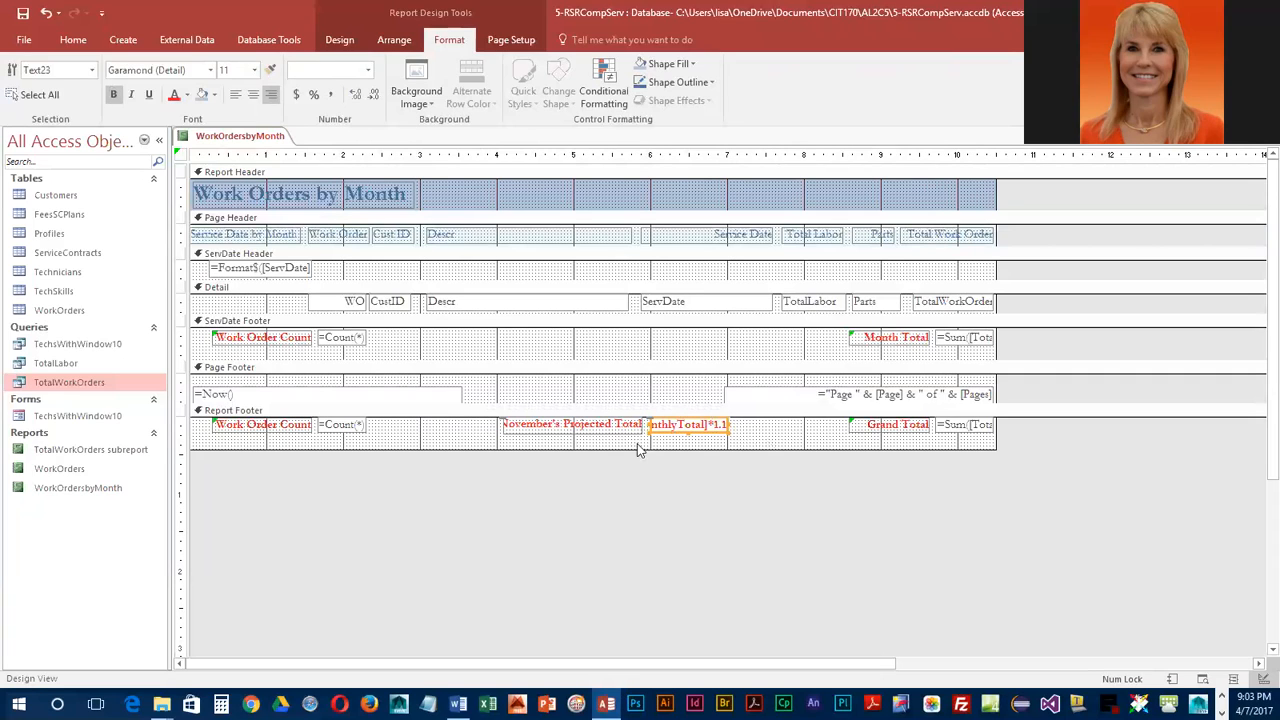
{"action": "left_click", "coordinate": [26, 17]}
{"action": "left_click", "coordinate": [340, 40]}
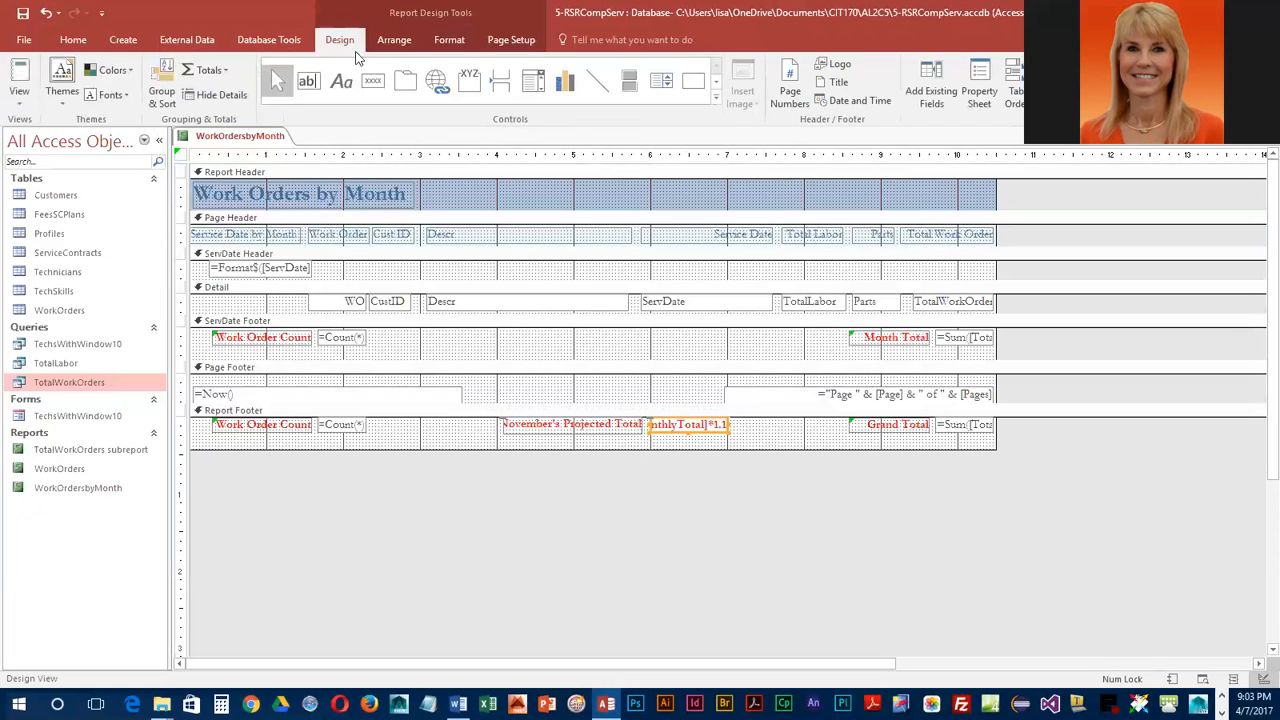
{"action": "left_click", "coordinate": [24, 72]}
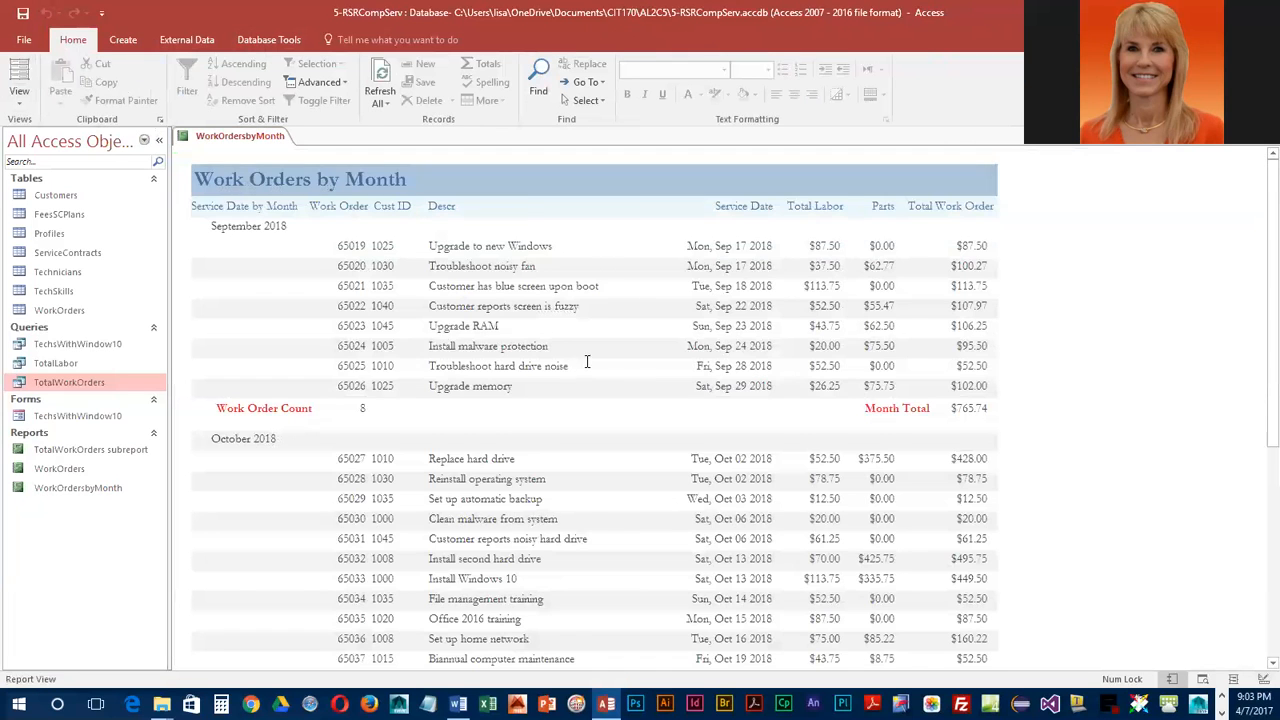
{"action": "scroll", "coordinate": [588, 420], "scroll_direction": "down", "scroll_amount": 6}
{"action": "scroll", "coordinate": [594, 418], "scroll_direction": "down", "scroll_amount": 1}
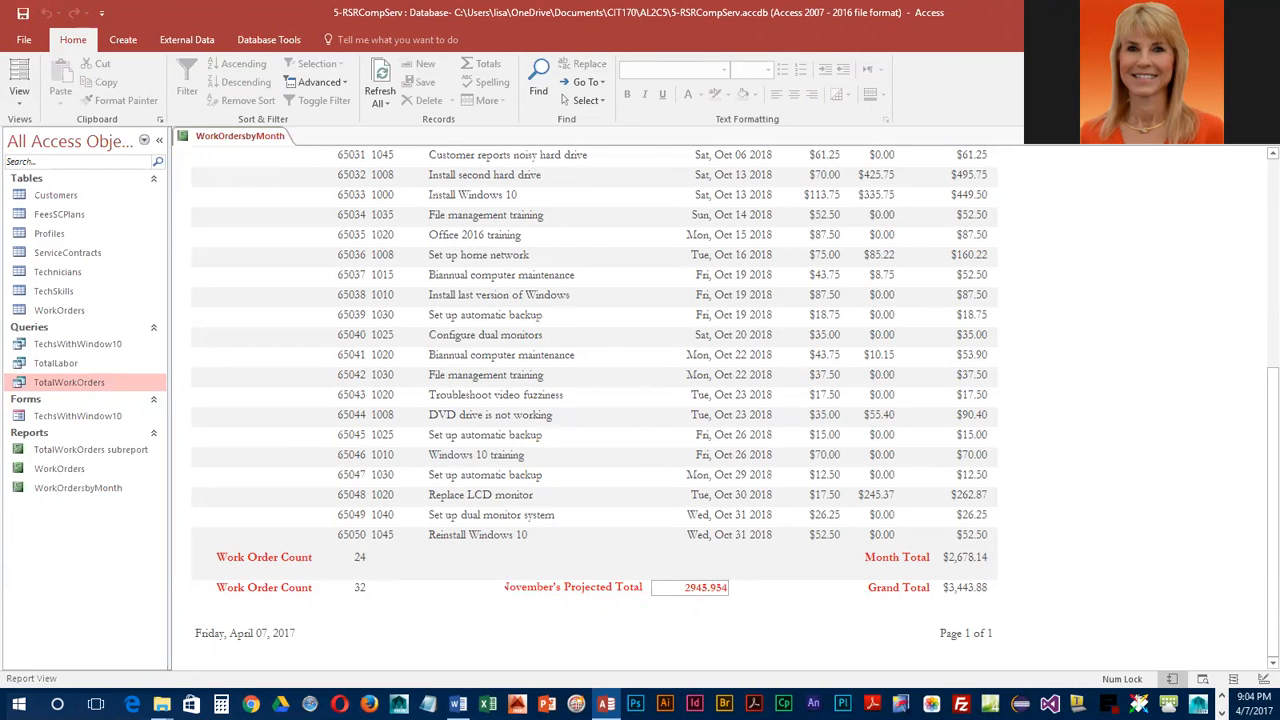
Step: Return to Design View and extend the November's Projected Total label's left edge so its full text fits
{"action": "left_click", "coordinate": [22, 100]}
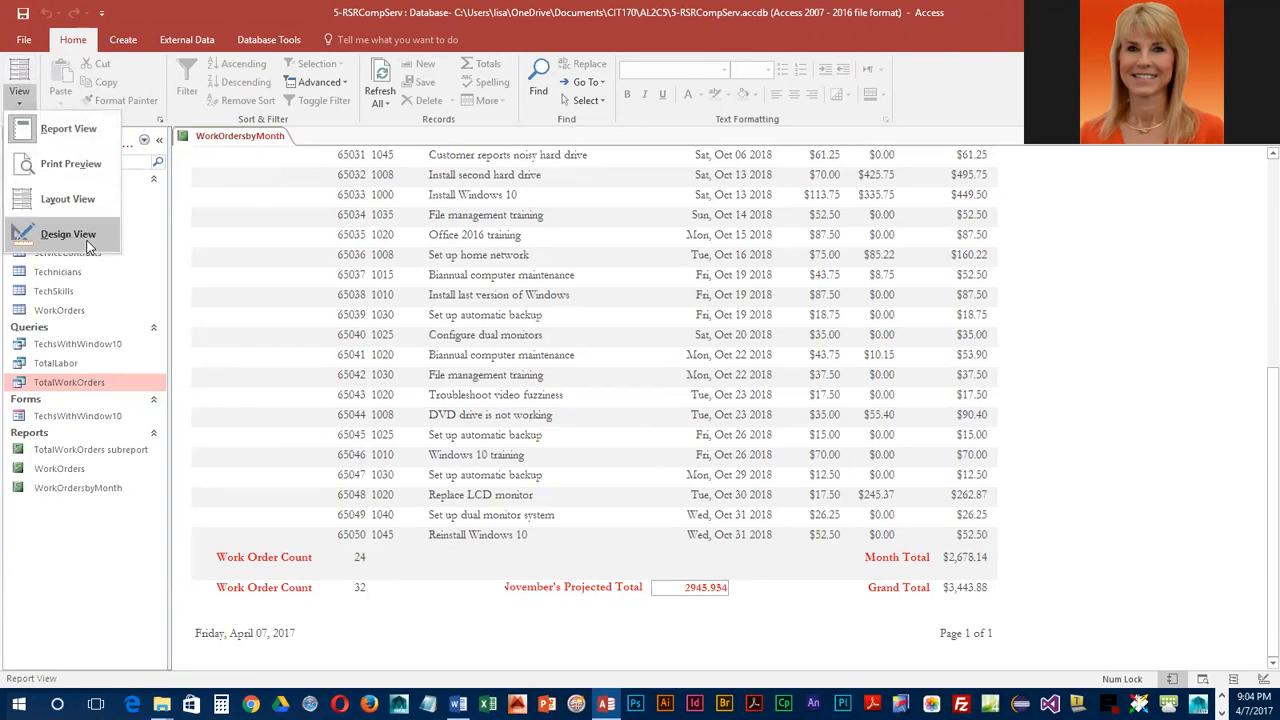
{"action": "left_click", "coordinate": [68, 234]}
{"action": "left_click", "coordinate": [519, 430]}
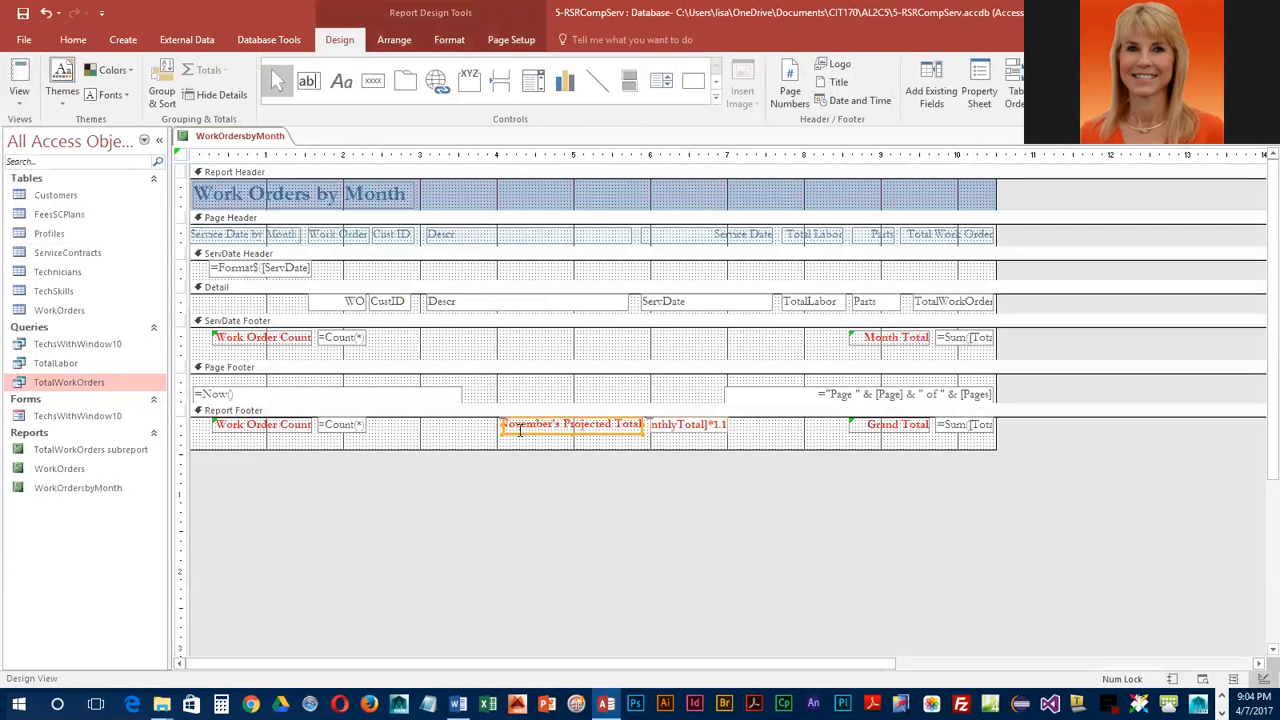
{"action": "left_click_drag", "start_coordinate": [500, 424], "coordinate": [486, 425]}
Step: Set the number format of the projected total text box in the report footer to Currency
{"action": "left_click", "coordinate": [668, 426]}
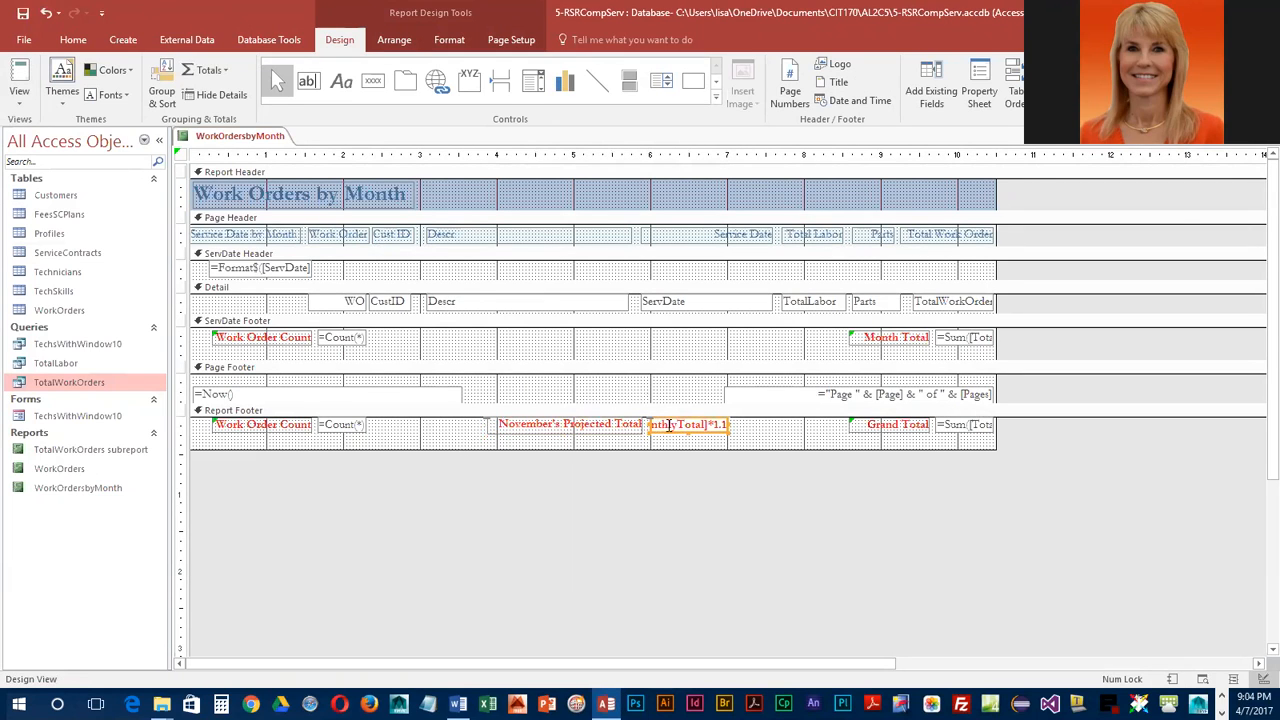
{"action": "left_click", "coordinate": [979, 85]}
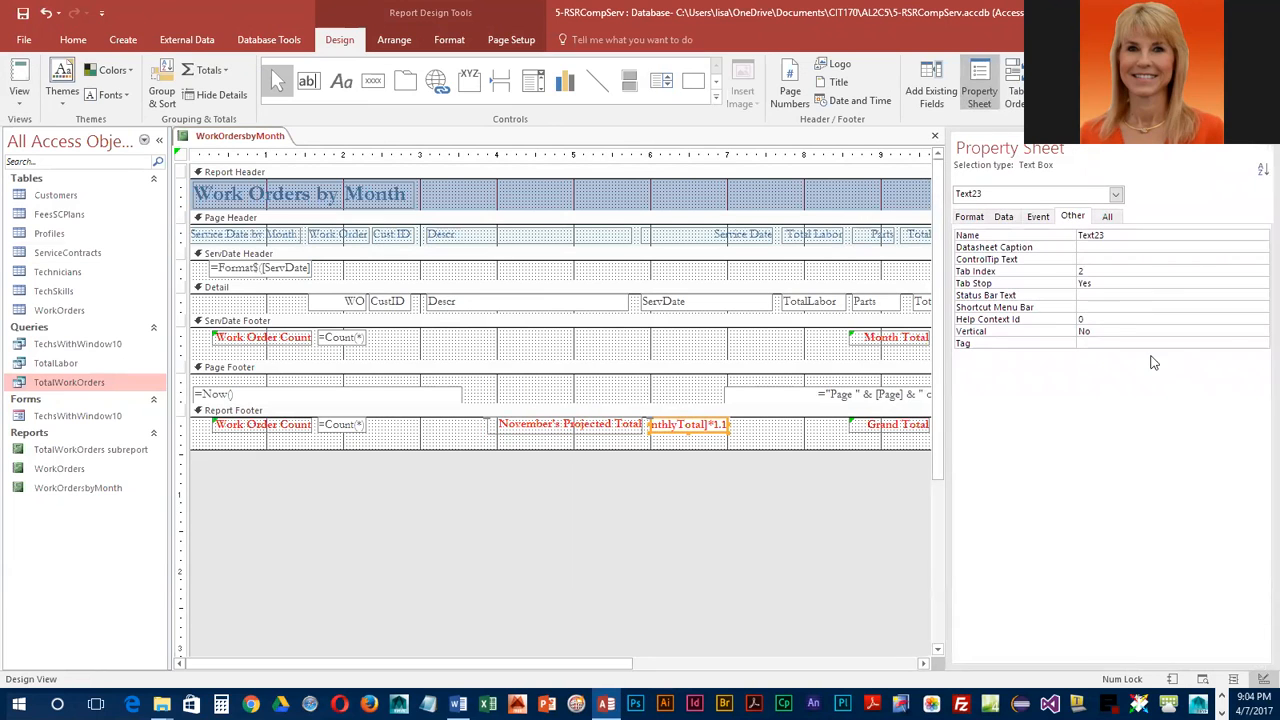
{"action": "left_click", "coordinate": [970, 218]}
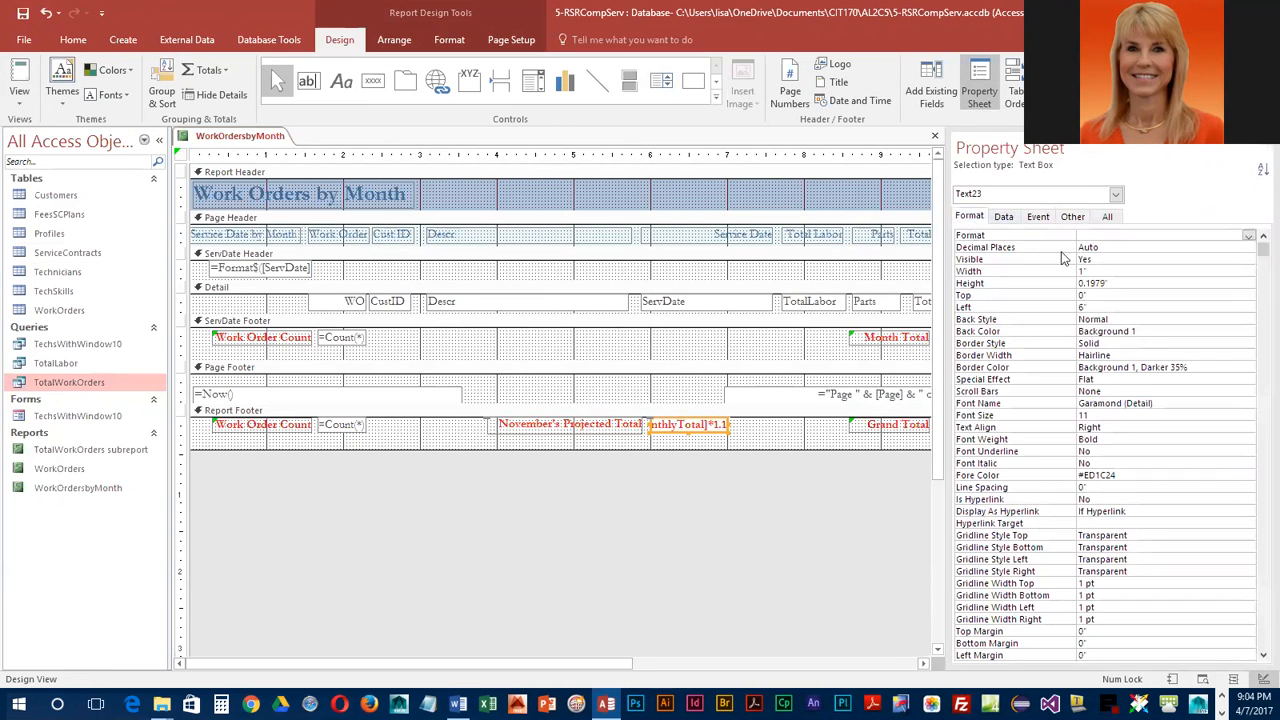
{"action": "left_click", "coordinate": [1249, 237]}
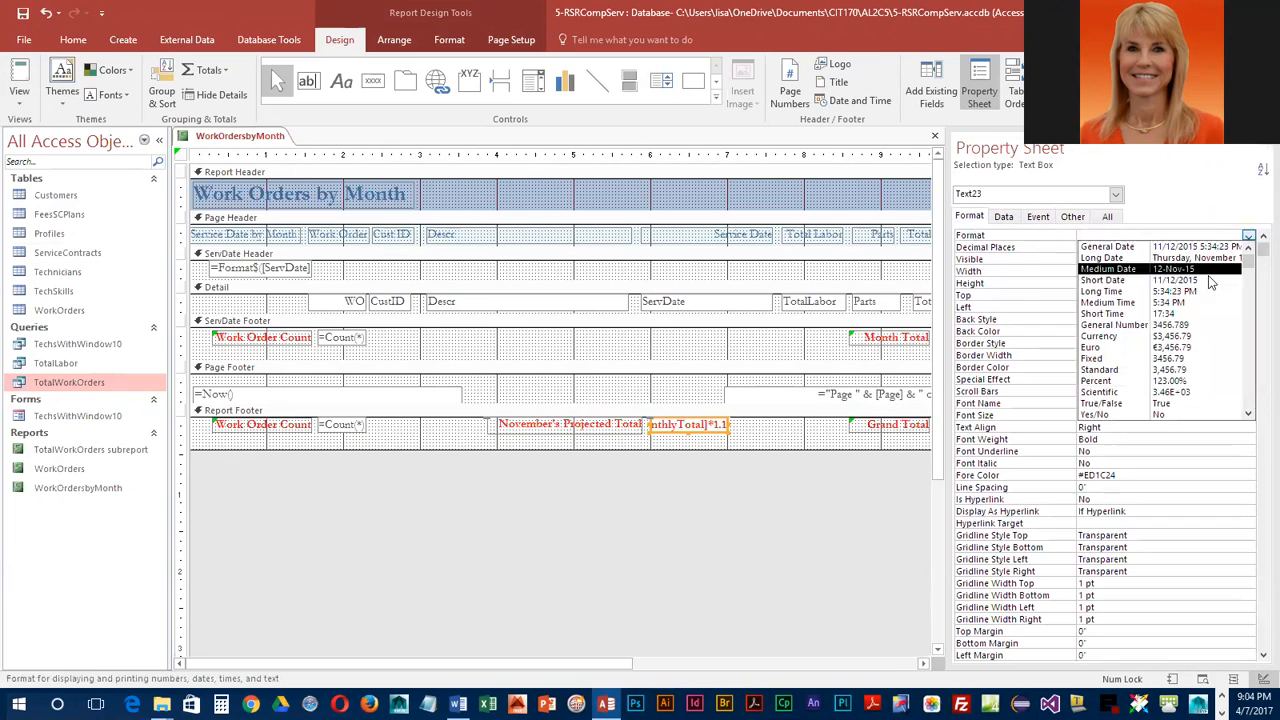
{"action": "left_click", "coordinate": [1148, 336]}
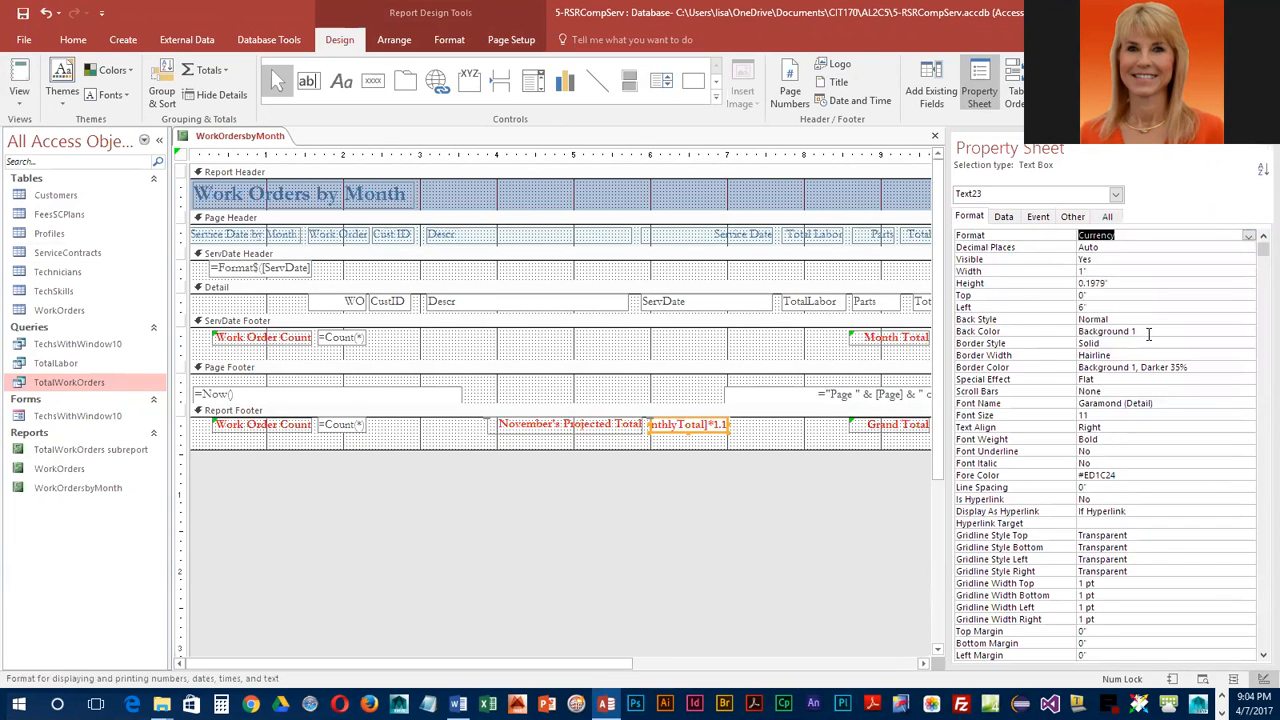
Step: Set the projected total text box's border style to Transparent and close its properties
{"action": "left_click", "coordinate": [1116, 341]}
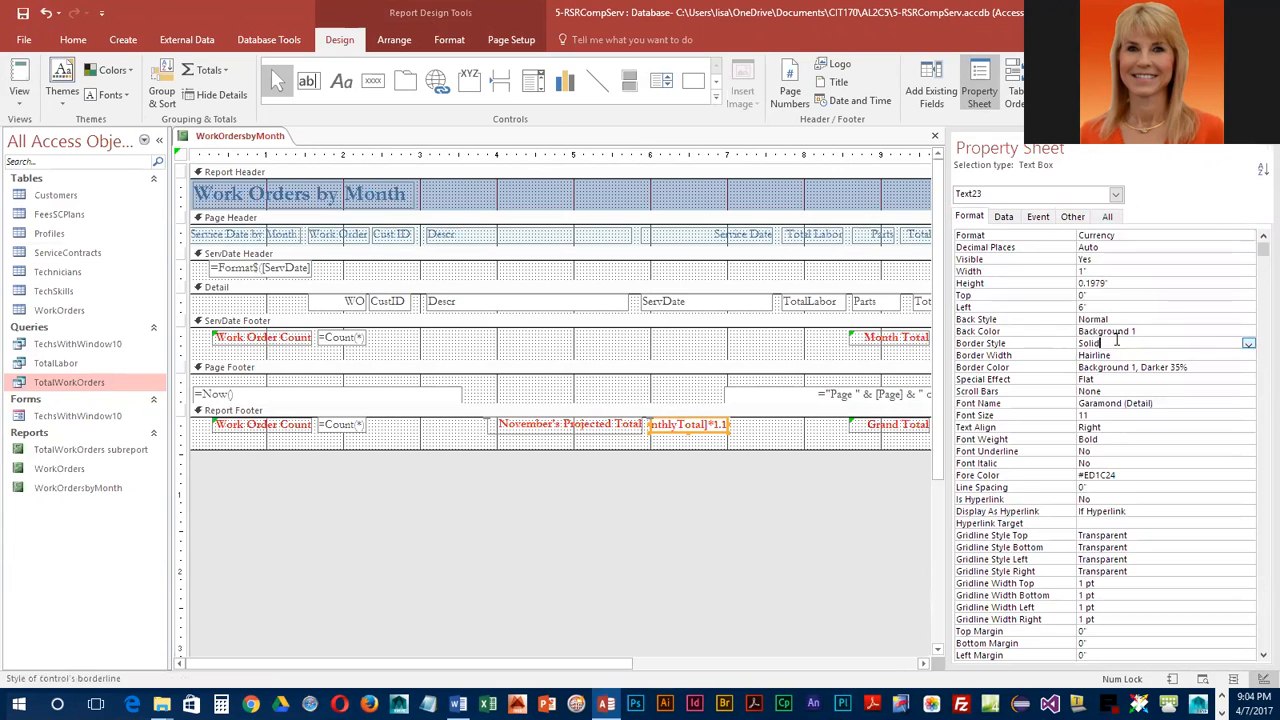
{"action": "left_click", "coordinate": [1248, 343]}
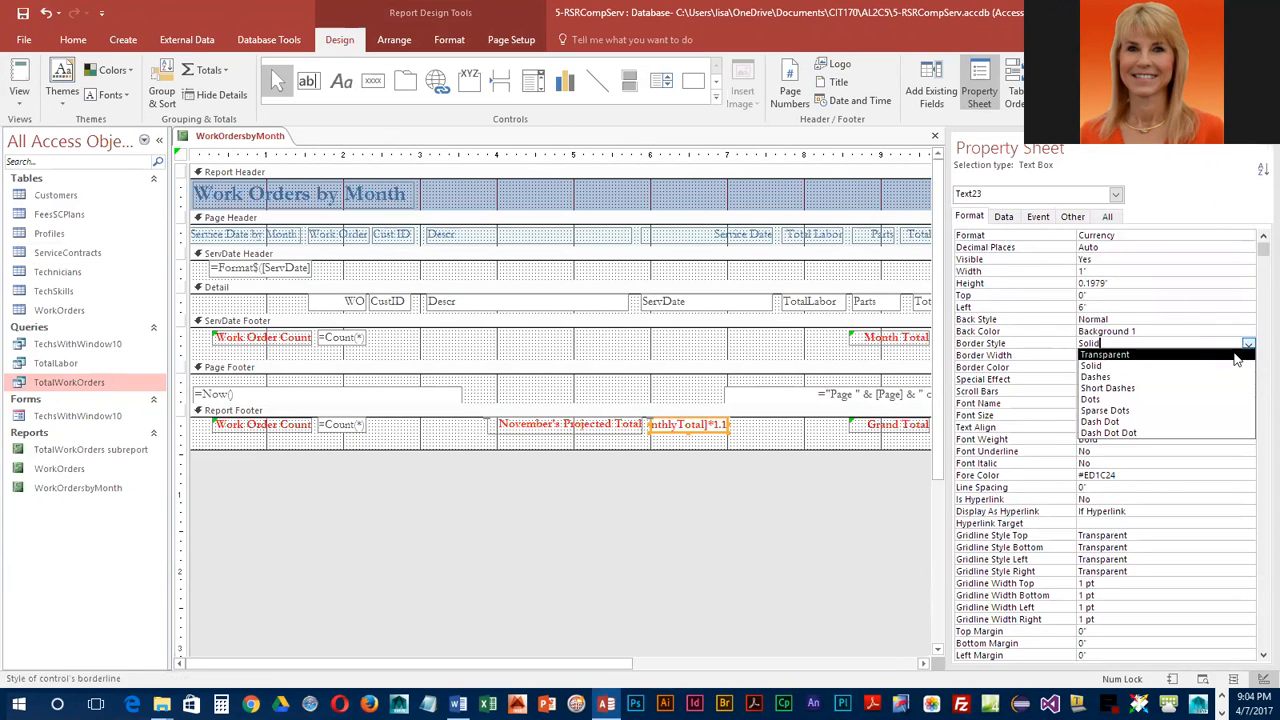
{"action": "left_click", "coordinate": [1235, 355]}
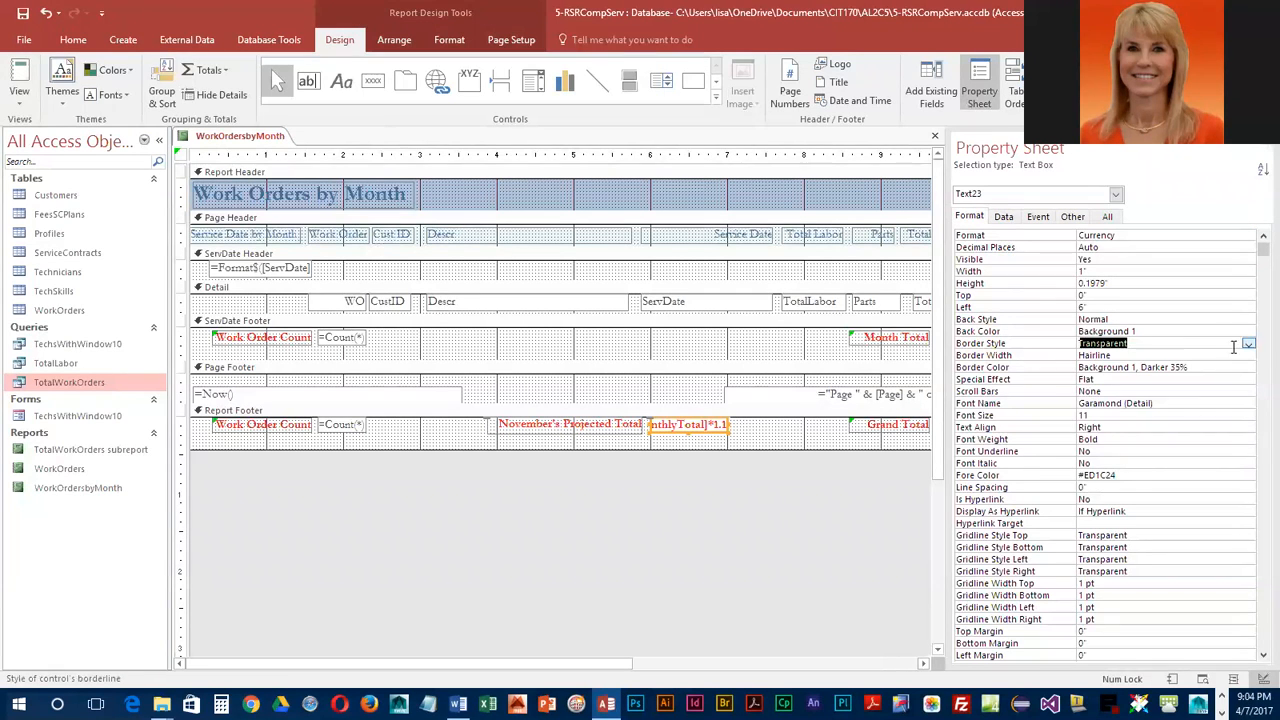
{"action": "left_click", "coordinate": [1258, 147]}
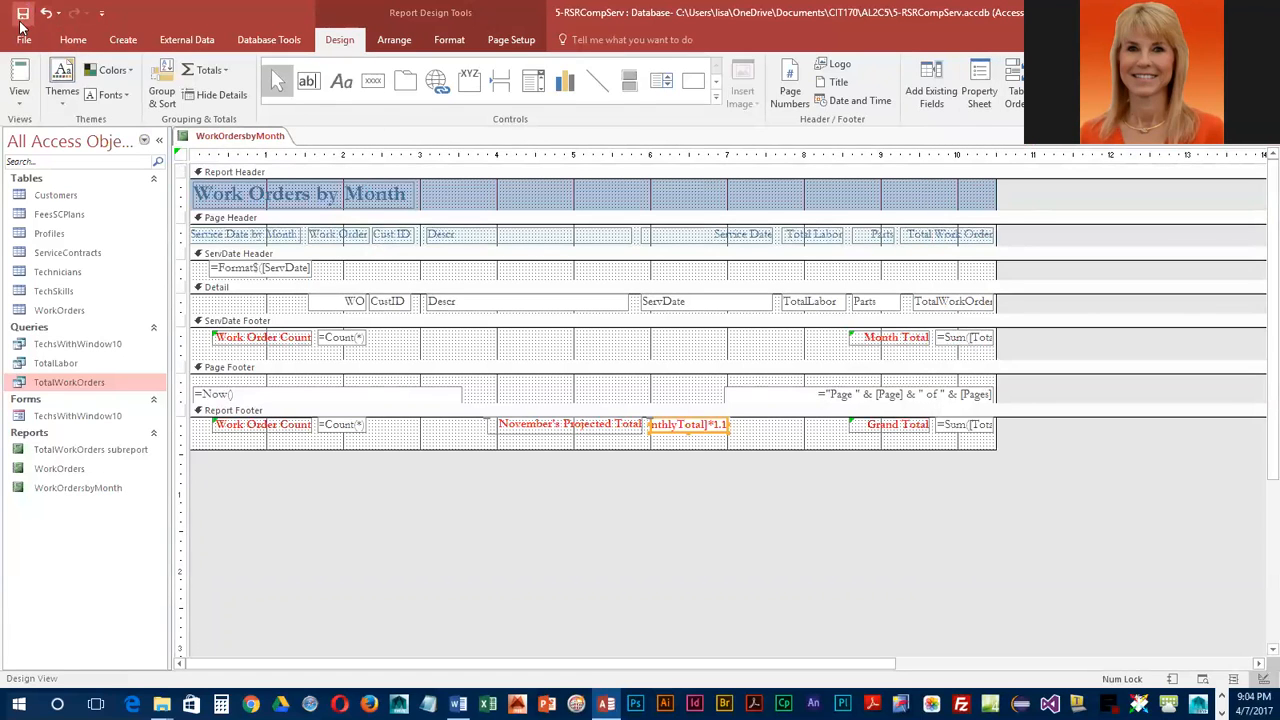
Step: Check the formatted November's Projected Total in the report footer in Report View, and return to Design View
{"action": "left_click", "coordinate": [18, 78]}
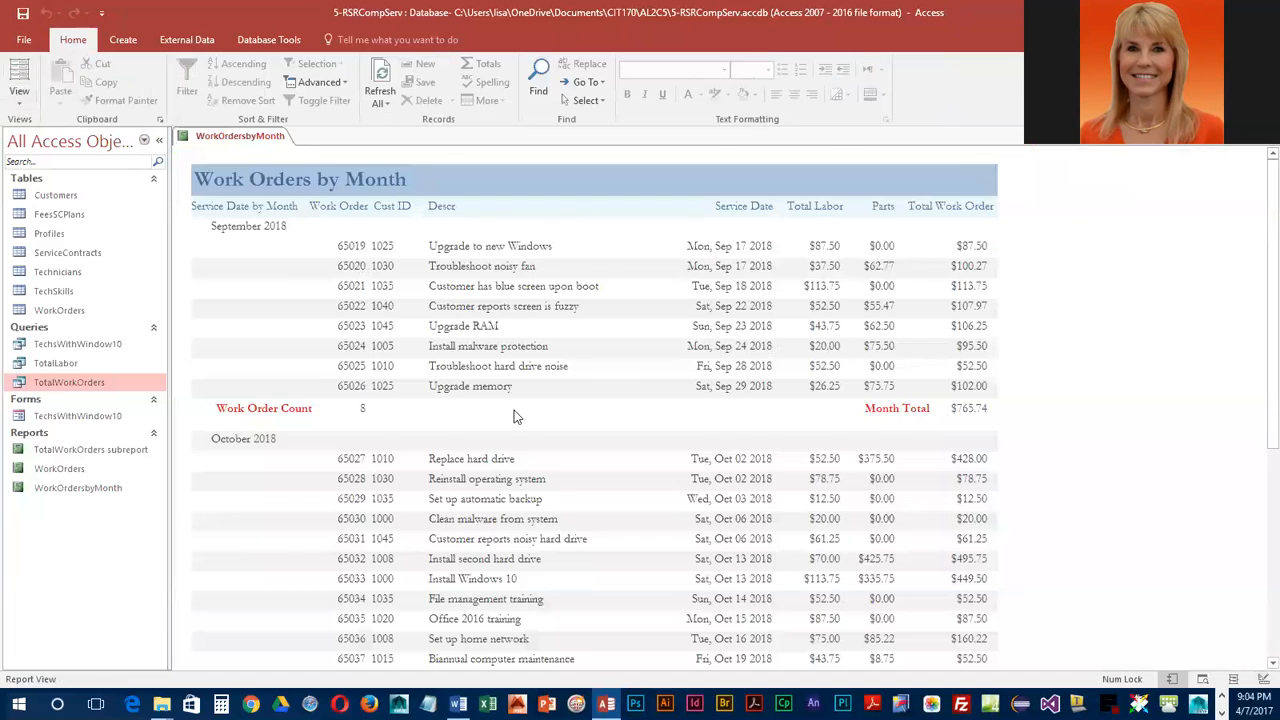
{"action": "scroll", "coordinate": [515, 412], "scroll_direction": "down", "scroll_amount": 5}
{"action": "scroll", "coordinate": [515, 410], "scroll_direction": "down", "scroll_amount": 3}
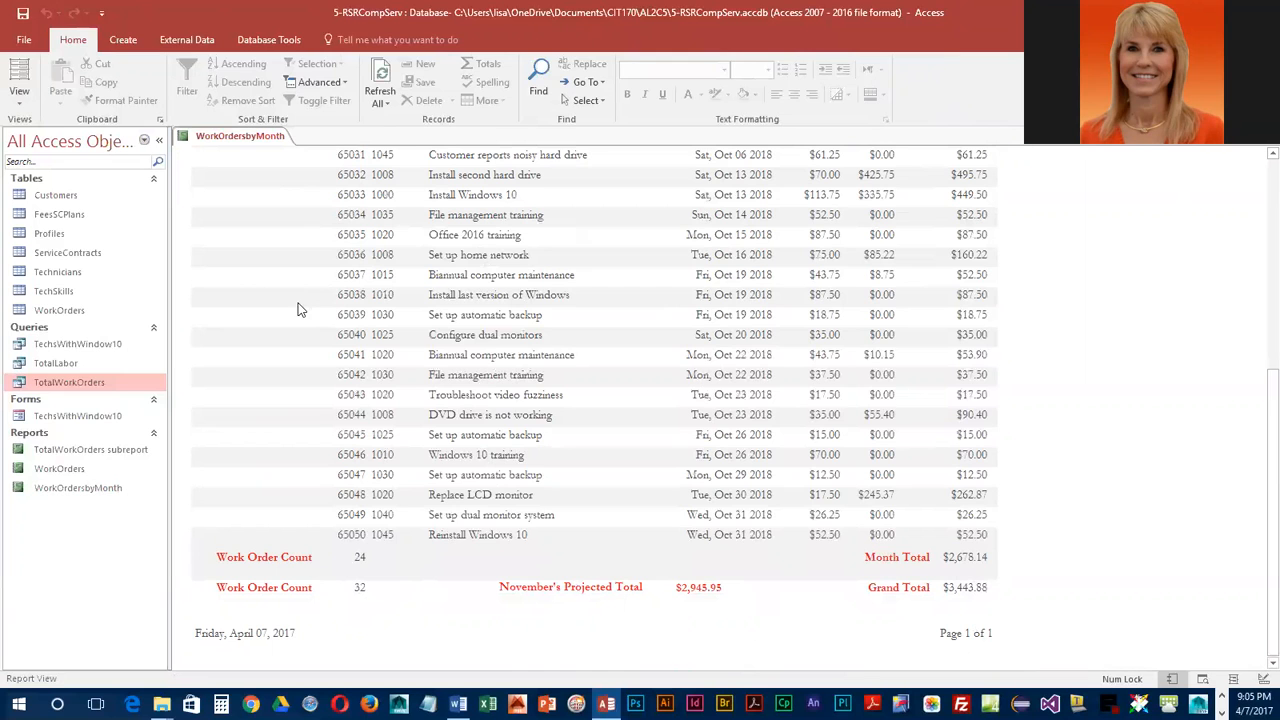
{"action": "scroll", "coordinate": [284, 335], "scroll_direction": "up", "scroll_amount": 2}
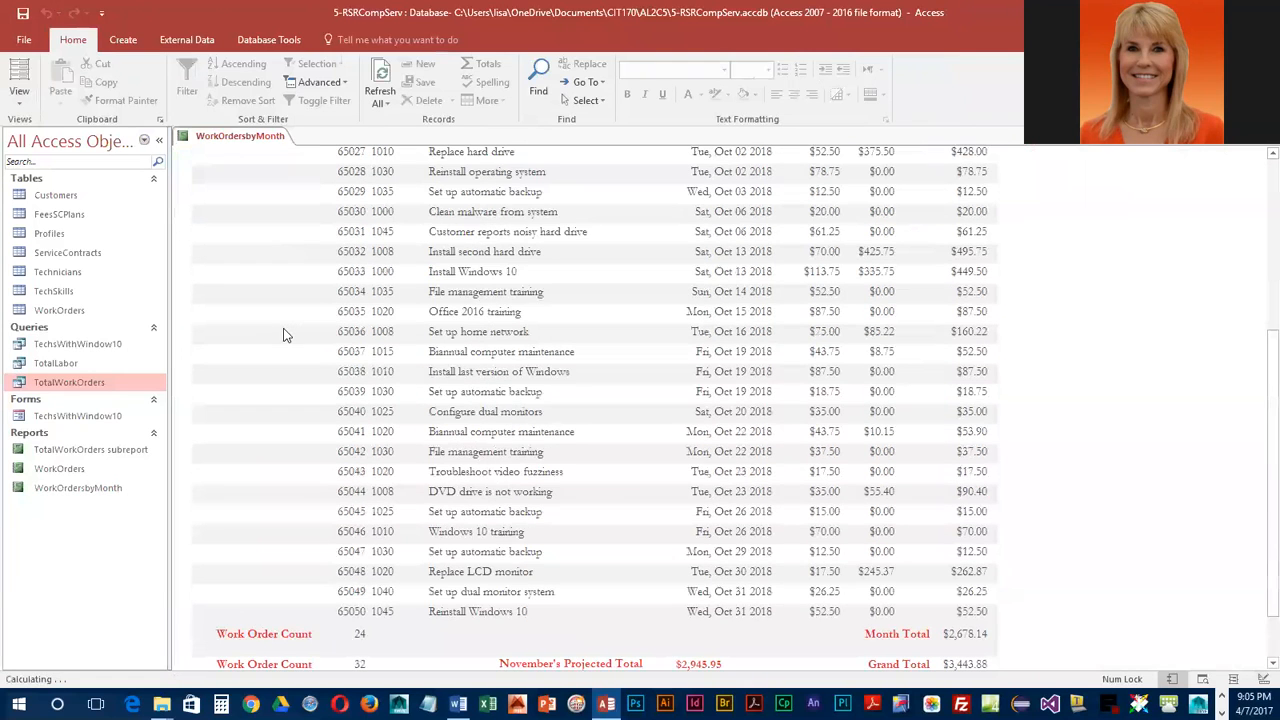
{"action": "scroll", "coordinate": [277, 343], "scroll_direction": "up", "scroll_amount": 3}
{"action": "scroll", "coordinate": [259, 162], "scroll_direction": "up", "scroll_amount": 3}
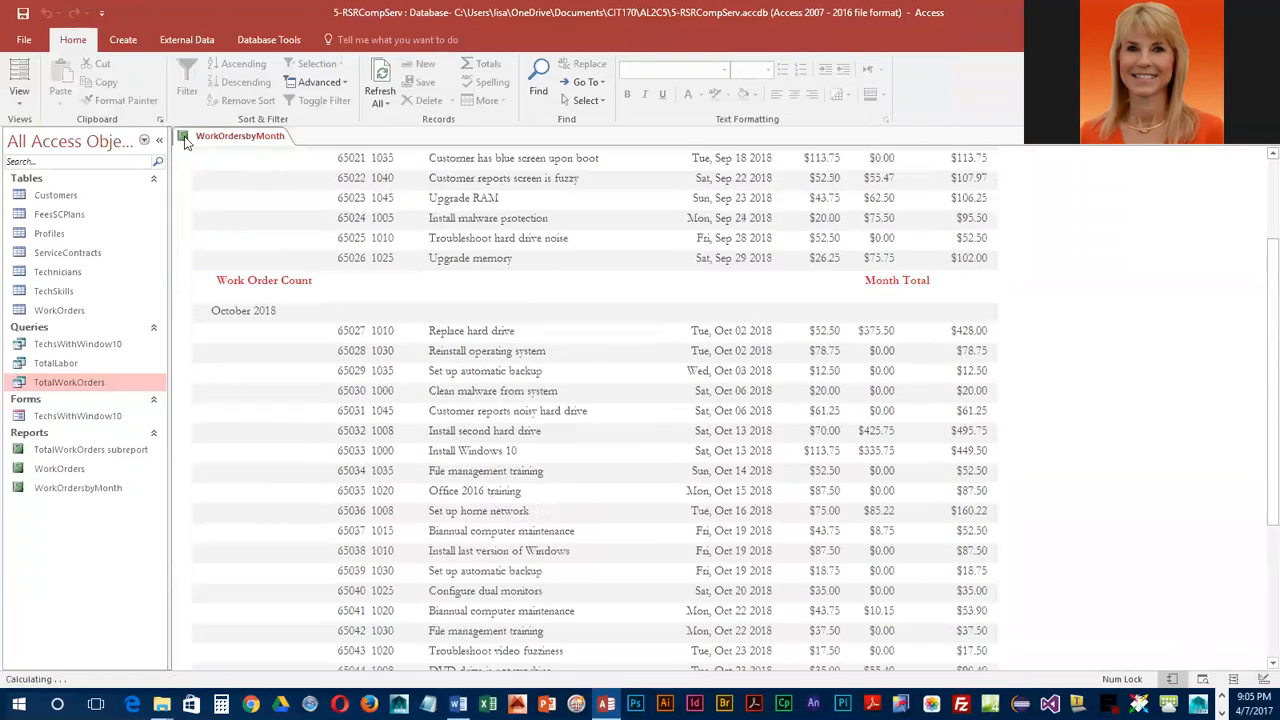
{"action": "left_click", "coordinate": [19, 95]}
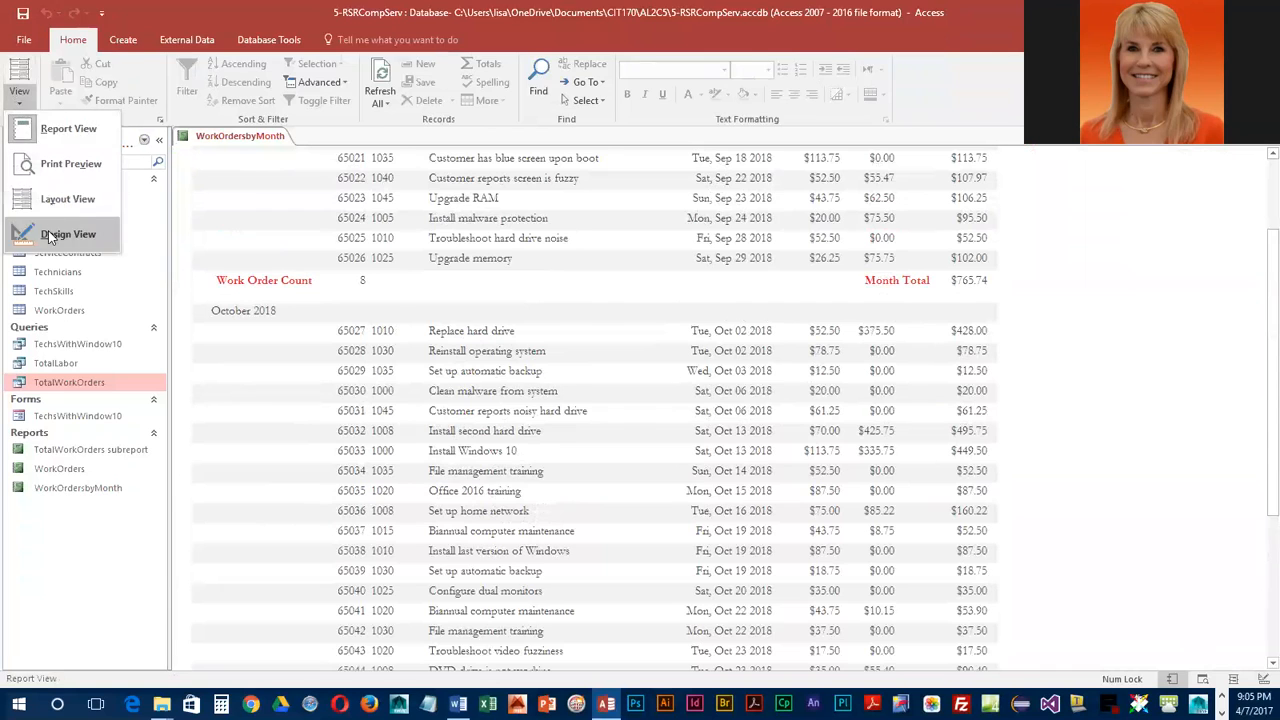
{"action": "left_click", "coordinate": [62, 233]}
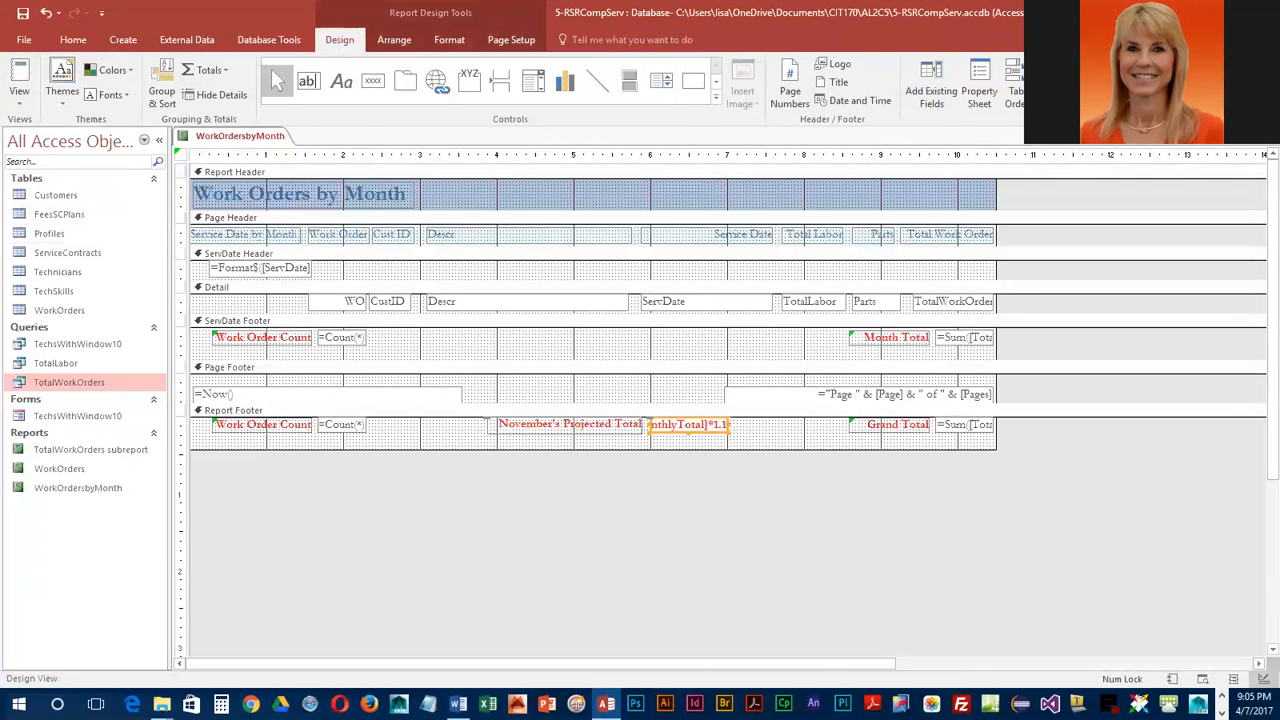